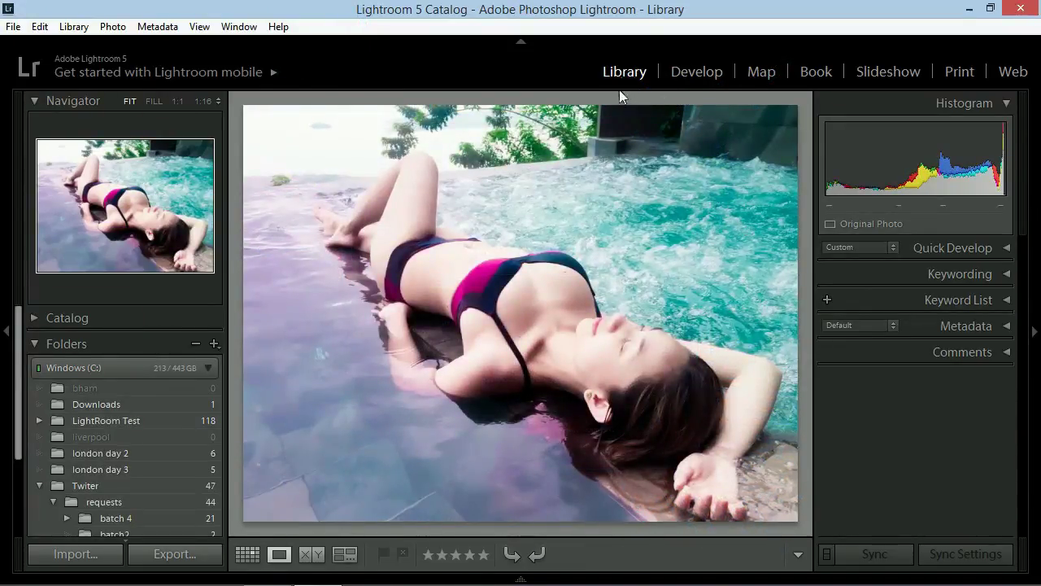
Step: Import only justckdvra.jpg from the Twitter > requests > batch3 folder into the catalog
left_click(77, 554)
left_click(68, 366)
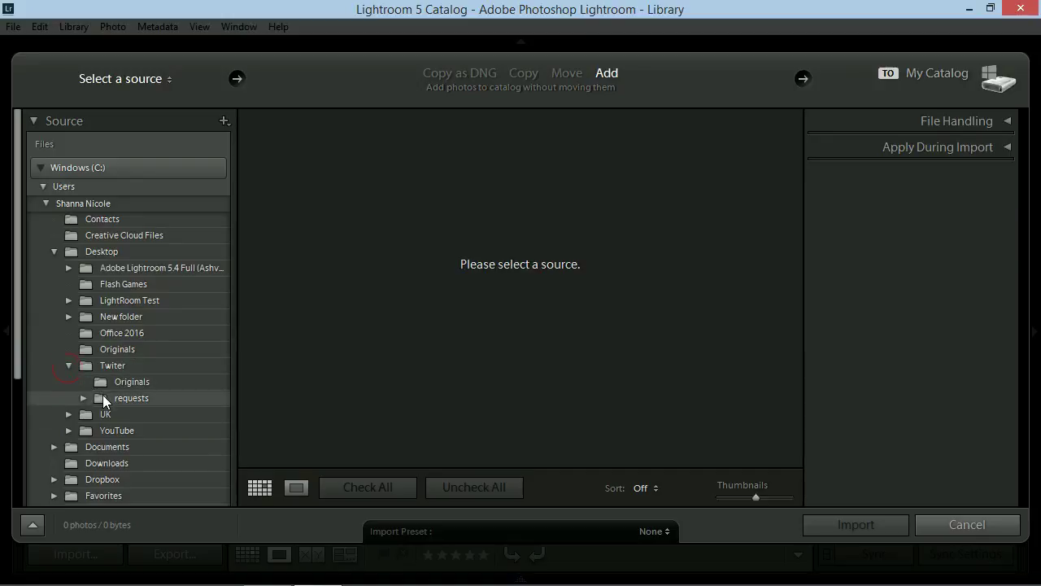
left_click(84, 398)
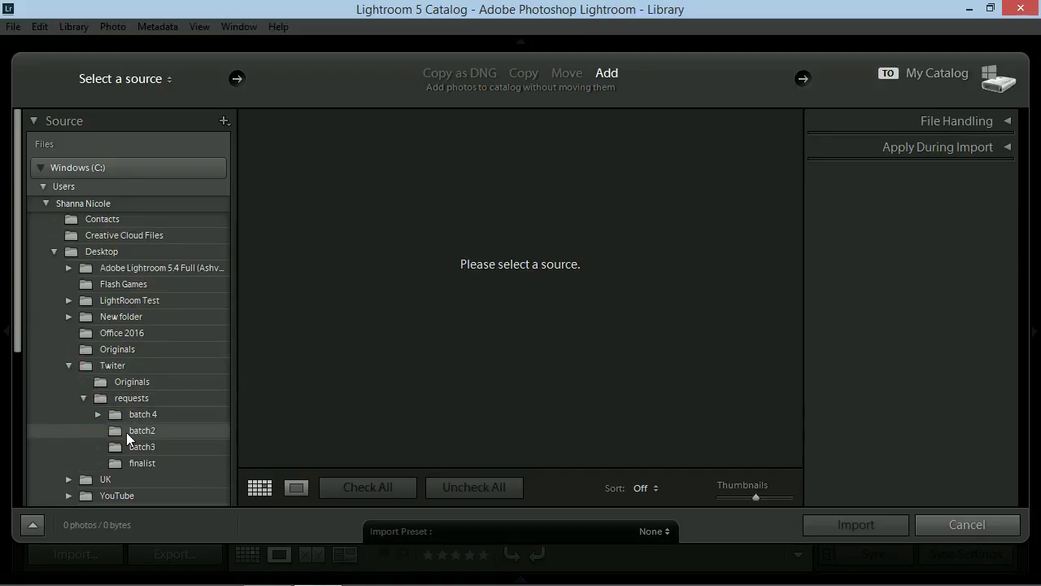
left_click(130, 446)
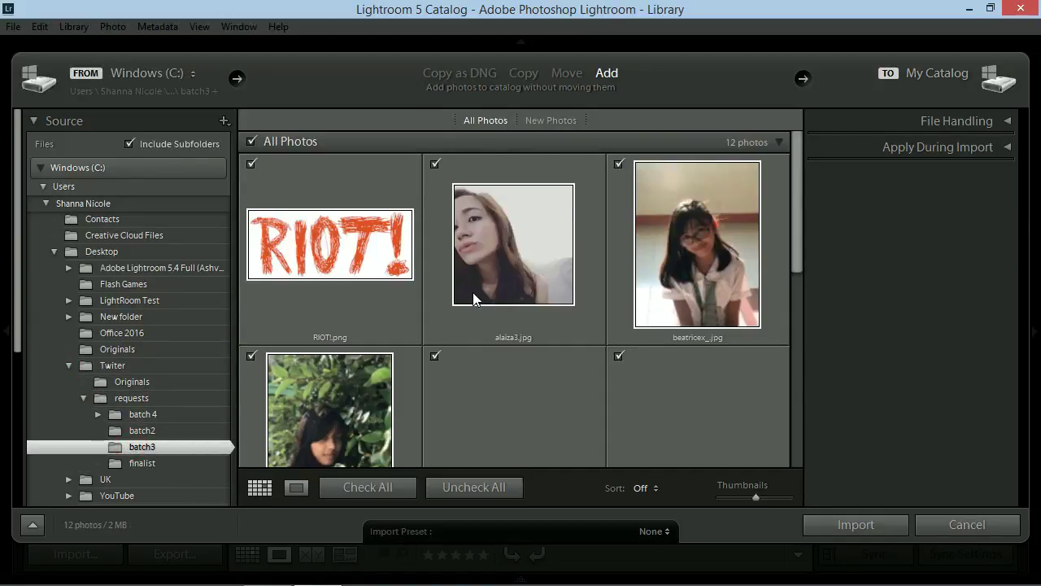
left_click_drag(797, 224, 794, 379)
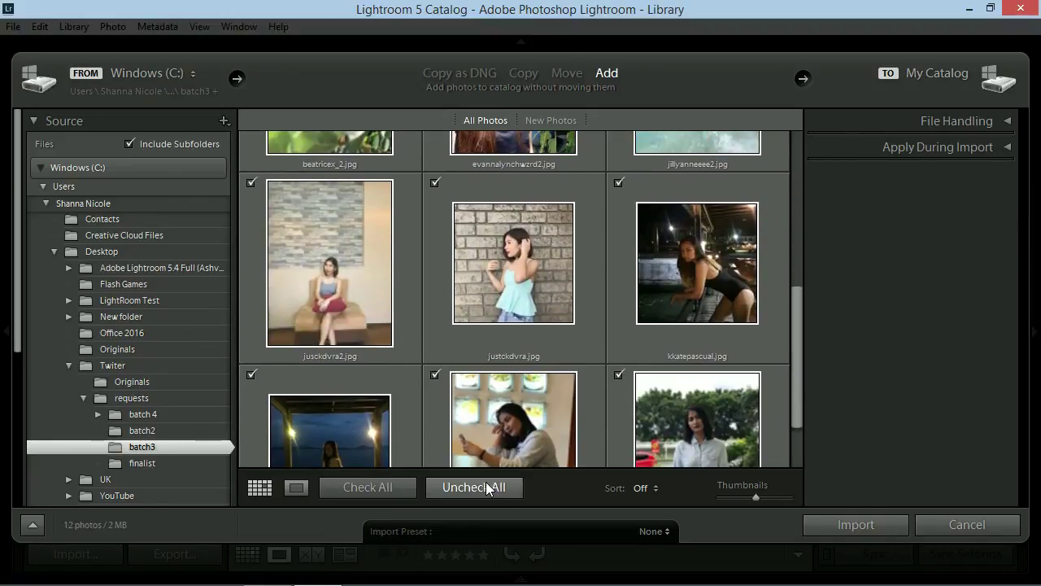
left_click(437, 488)
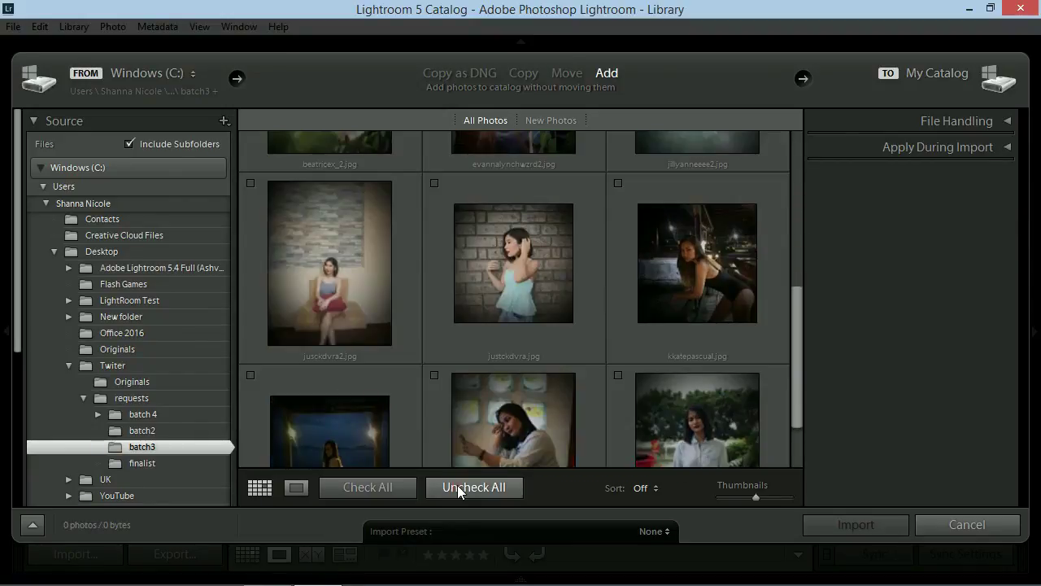
left_click(434, 182)
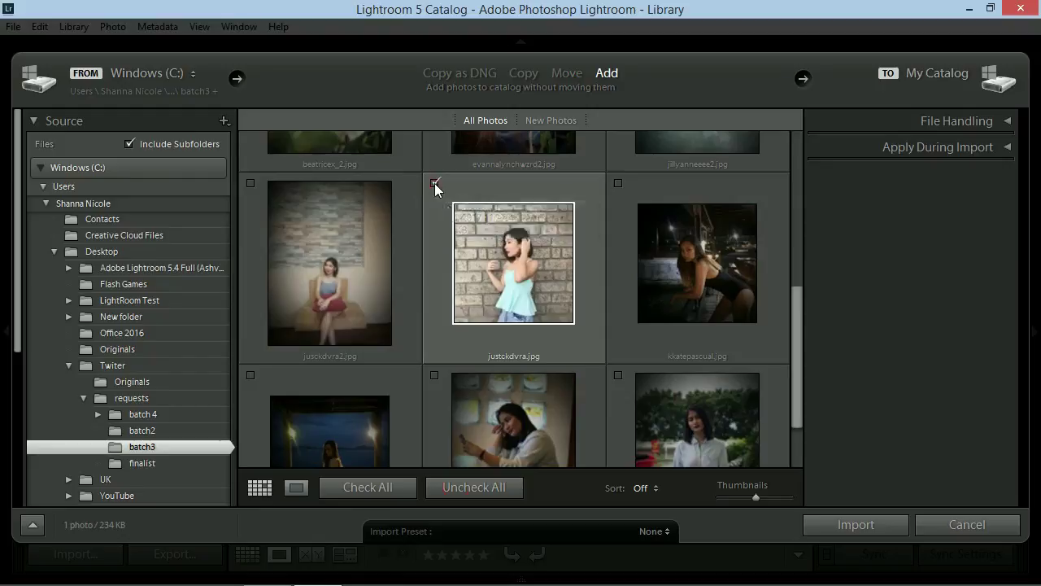
left_click(847, 526)
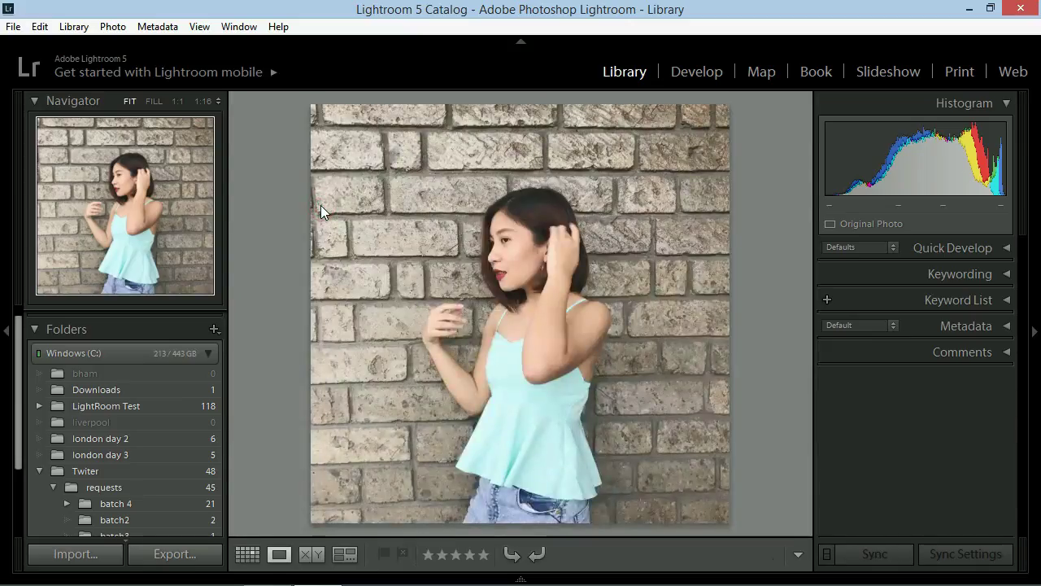
Step: Switch the portrait to the Develop module with the left and top panels hidden
left_click(697, 70)
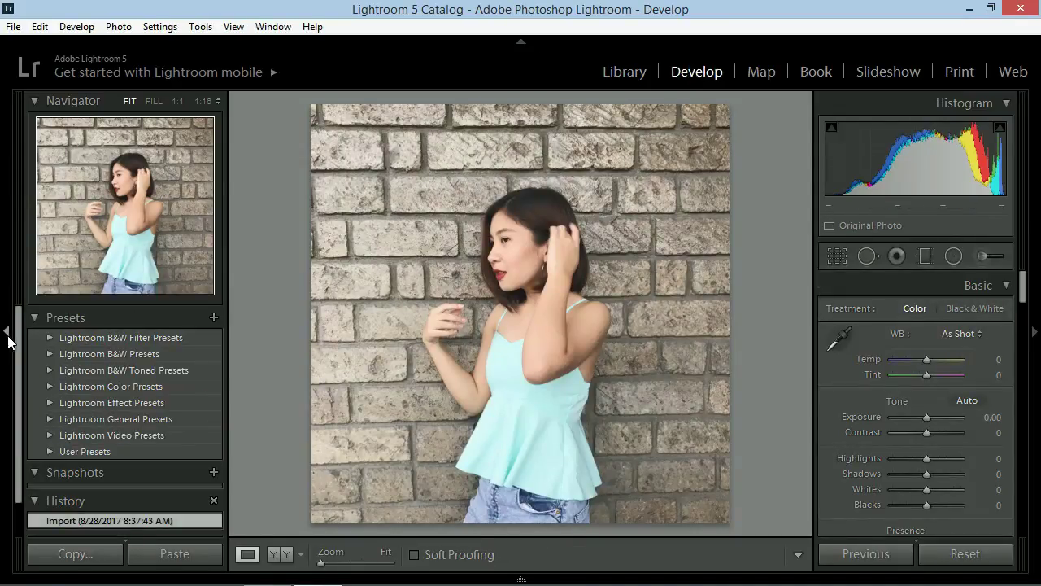
left_click(7, 332)
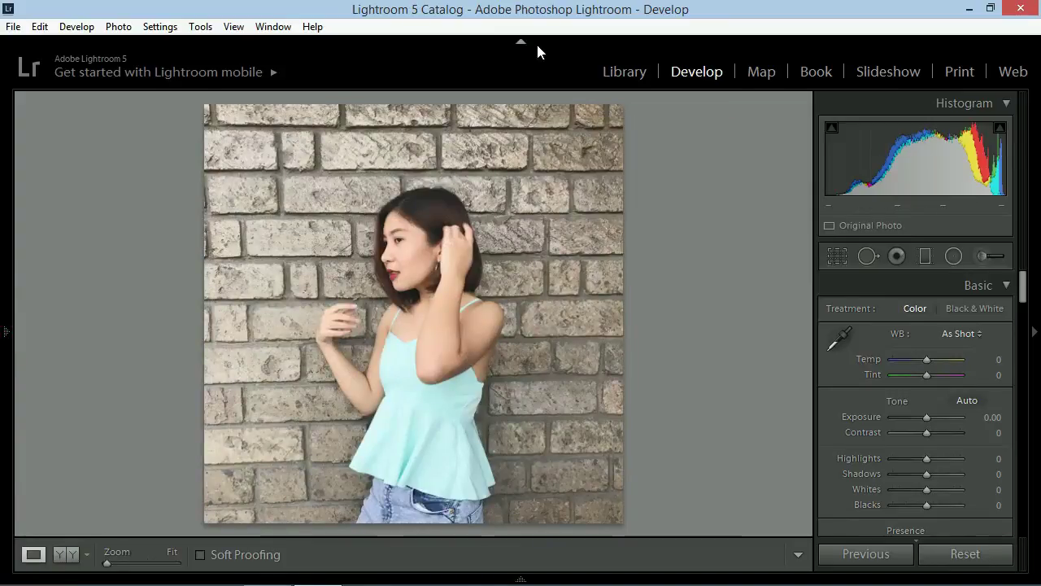
left_click(531, 39)
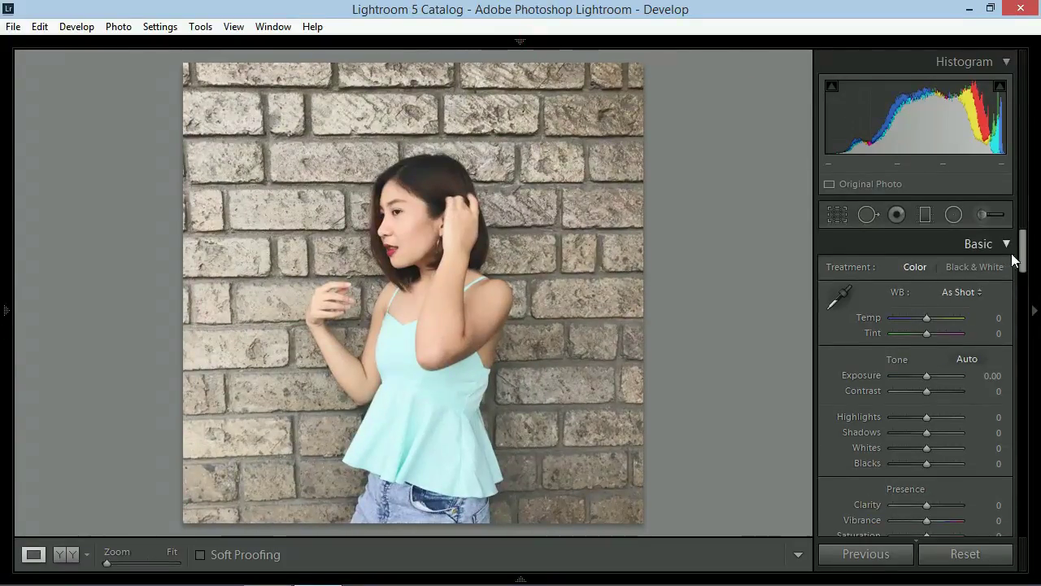
mouse_move(1022, 254)
left_mouse_down()
mouse_move(1023, 492)
mouse_move(1021, 254)
left_mouse_up()
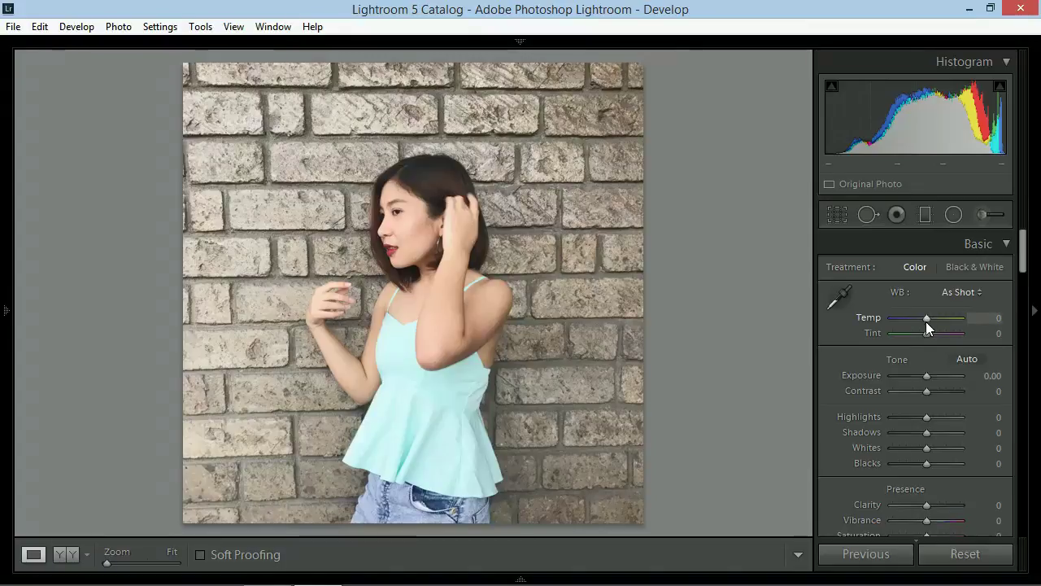
Step: Set the white balance Temp to -5
mouse_move(925, 321)
left_mouse_down()
mouse_move(946, 323)
mouse_move(926, 327)
left_mouse_up()
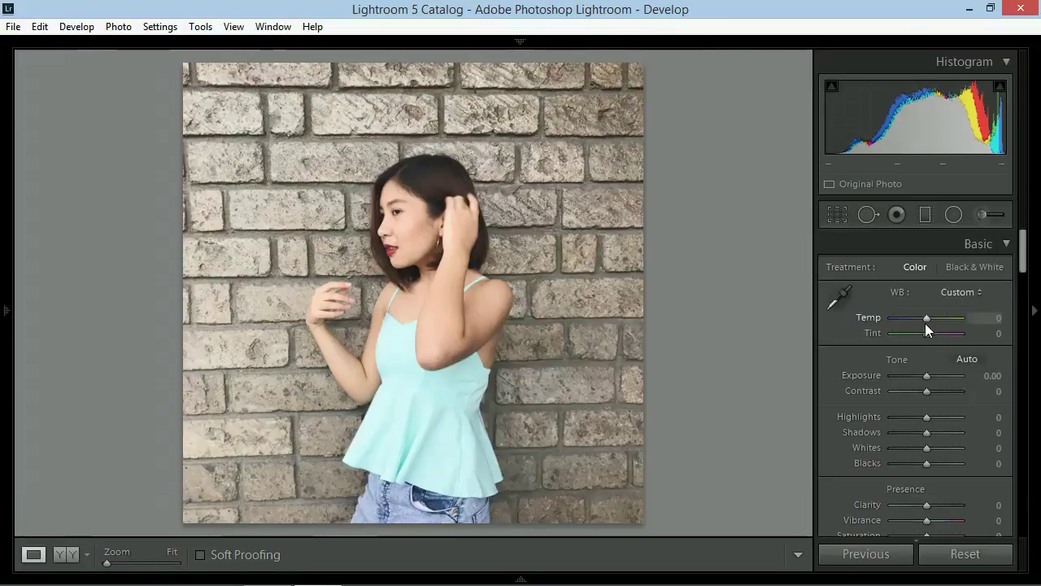
left_click(925, 321)
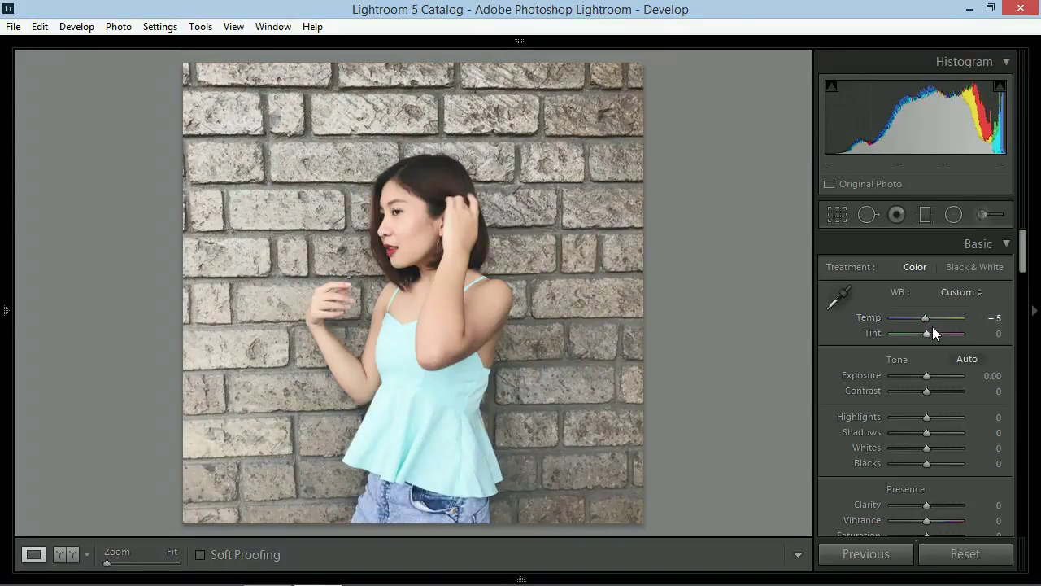
left_click_drag(1023, 273, 1023, 283)
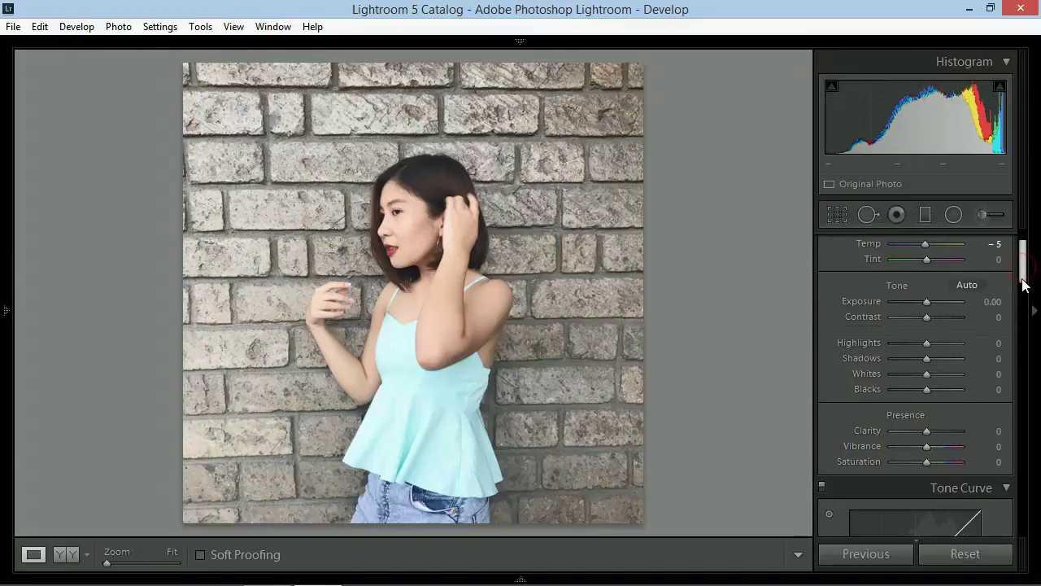
Step: Set Exposure to -0.20 and Contrast to -12
left_click_drag(927, 302, 925, 304)
double_click(925, 304)
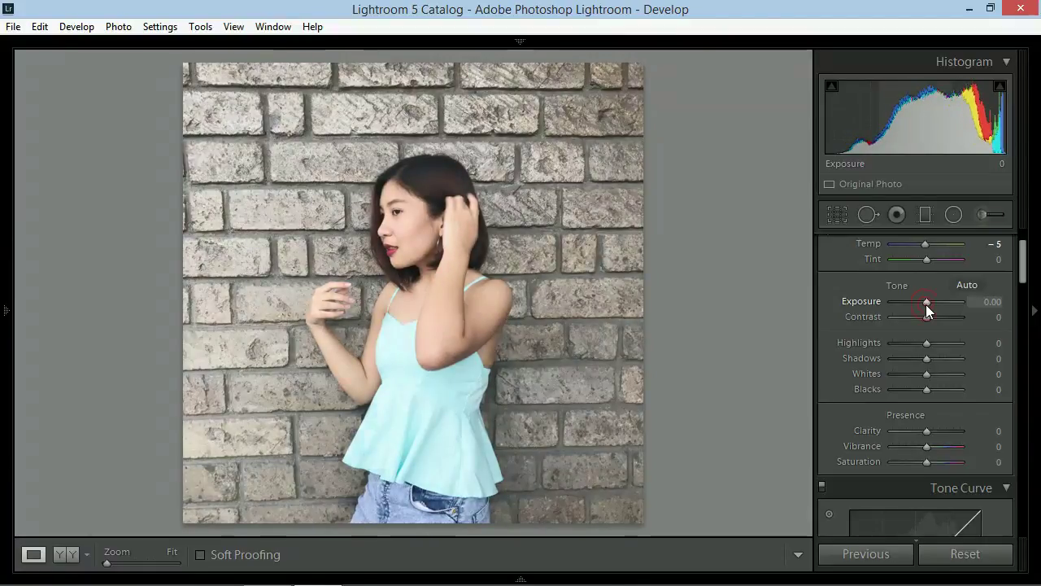
key("Down")
key("Down")
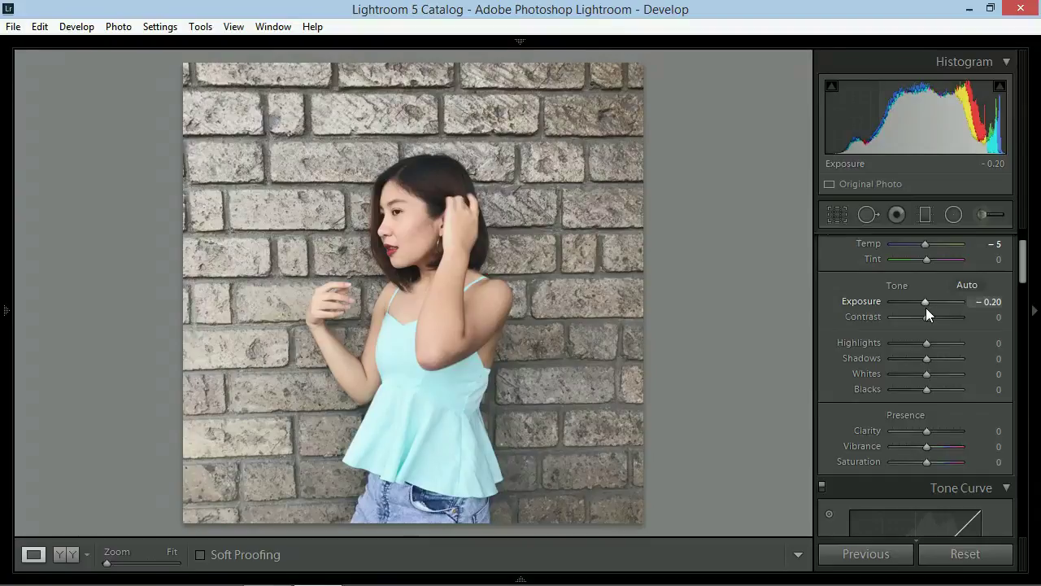
mouse_move(924, 319)
left_mouse_down()
mouse_move(962, 320)
mouse_move(915, 322)
left_mouse_up()
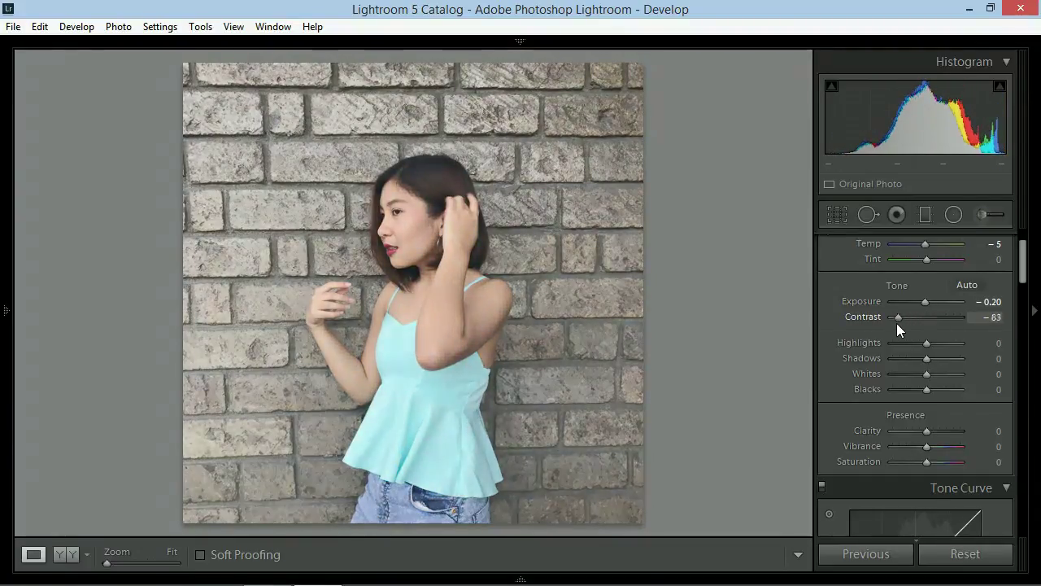
left_click_drag(897, 323, 925, 321)
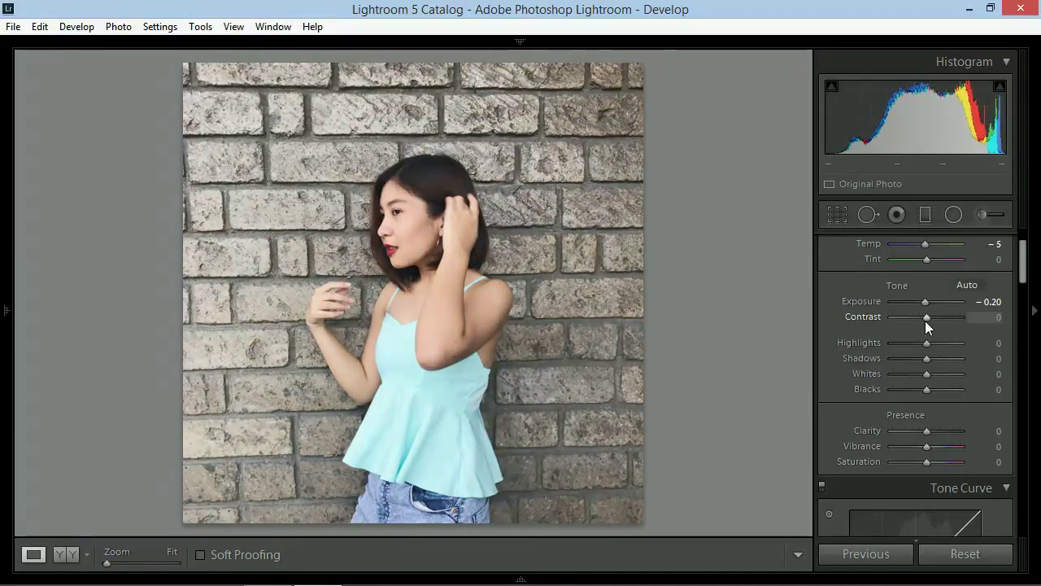
key("Down")
key("Down")
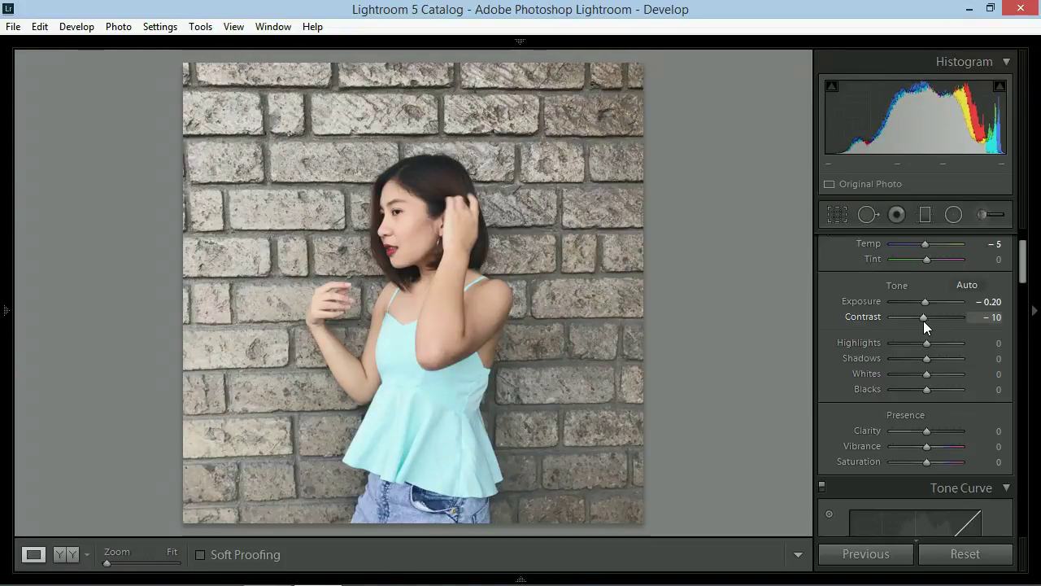
left_click_drag(923, 321, 934, 351)
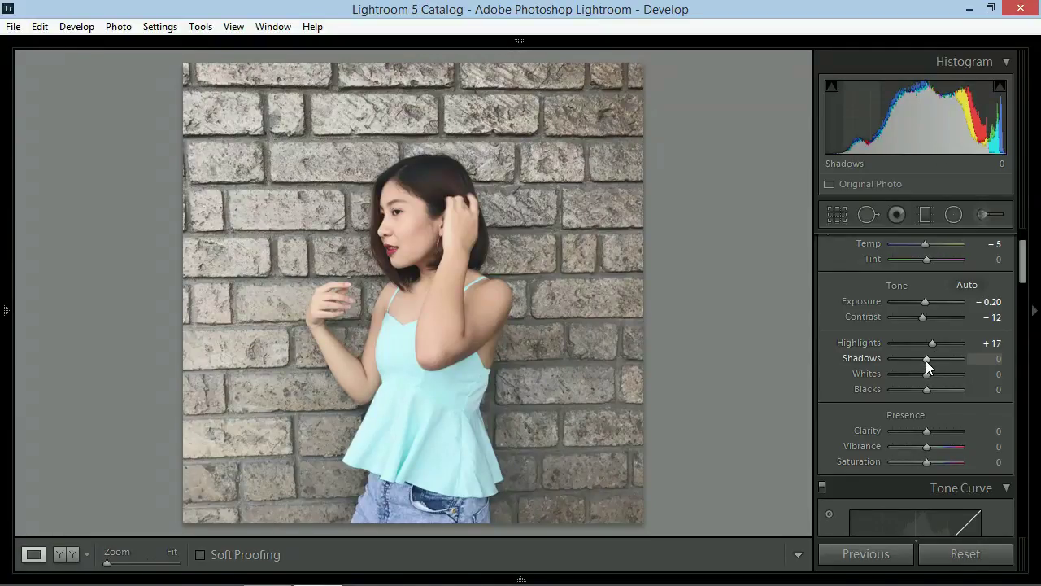
Step: Set Highlights +17, Shadows +12, Whites +19 and Blacks -52
mouse_move(925, 360)
left_mouse_down()
mouse_move(952, 361)
mouse_move(885, 361)
mouse_move(941, 366)
mouse_move(929, 366)
left_mouse_up()
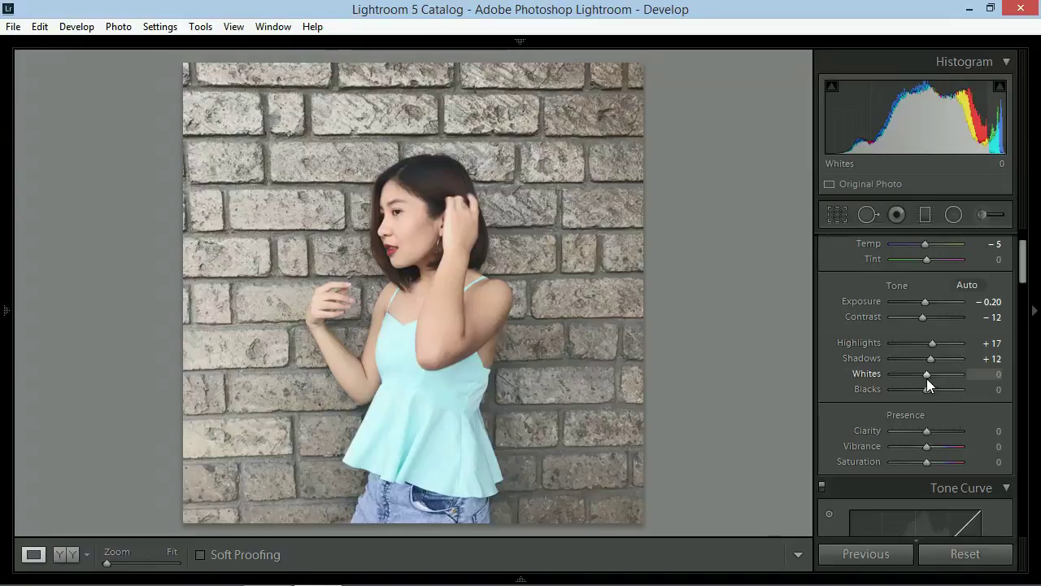
mouse_move(924, 380)
left_mouse_down()
mouse_move(950, 381)
mouse_move(921, 385)
mouse_move(943, 387)
mouse_move(931, 390)
left_mouse_up()
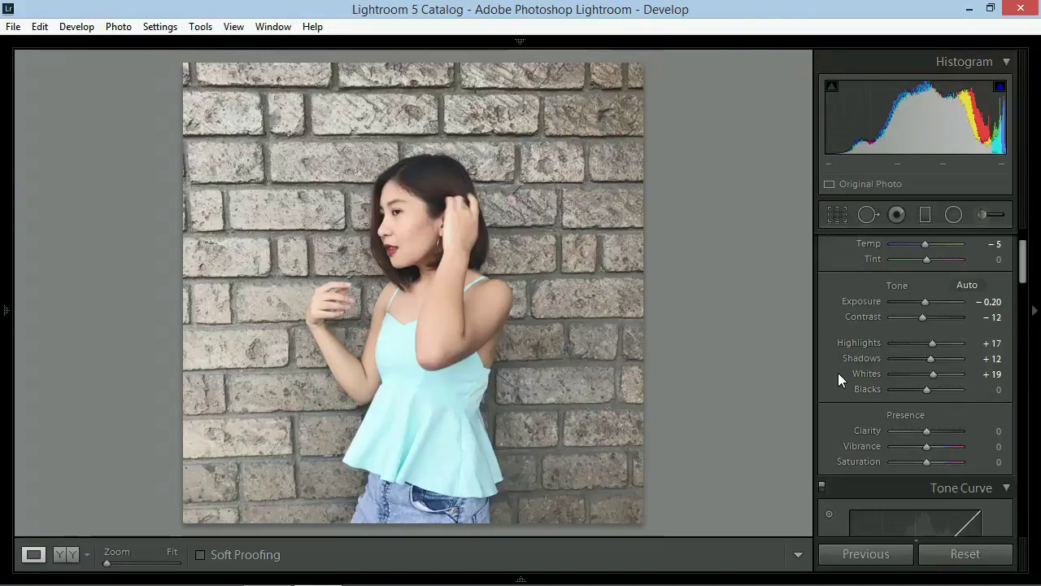
mouse_move(925, 390)
left_mouse_down()
mouse_move(912, 390)
mouse_move(951, 391)
mouse_move(908, 394)
left_mouse_up()
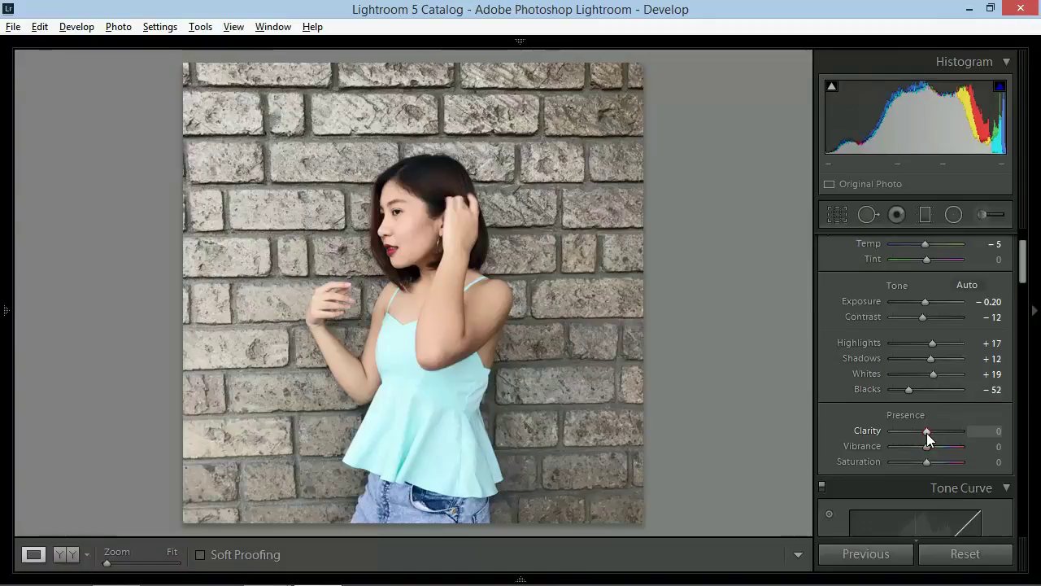
Step: Set Clarity to -15
mouse_move(927, 433)
left_mouse_down()
mouse_move(962, 435)
mouse_move(883, 437)
mouse_move(921, 440)
left_mouse_up()
left_click(994, 432)
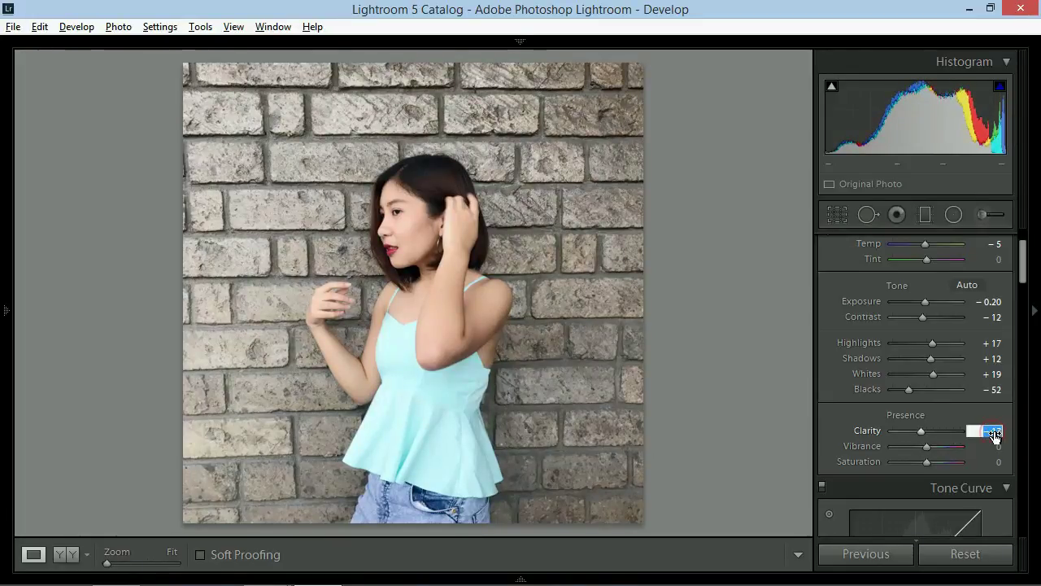
type("0")
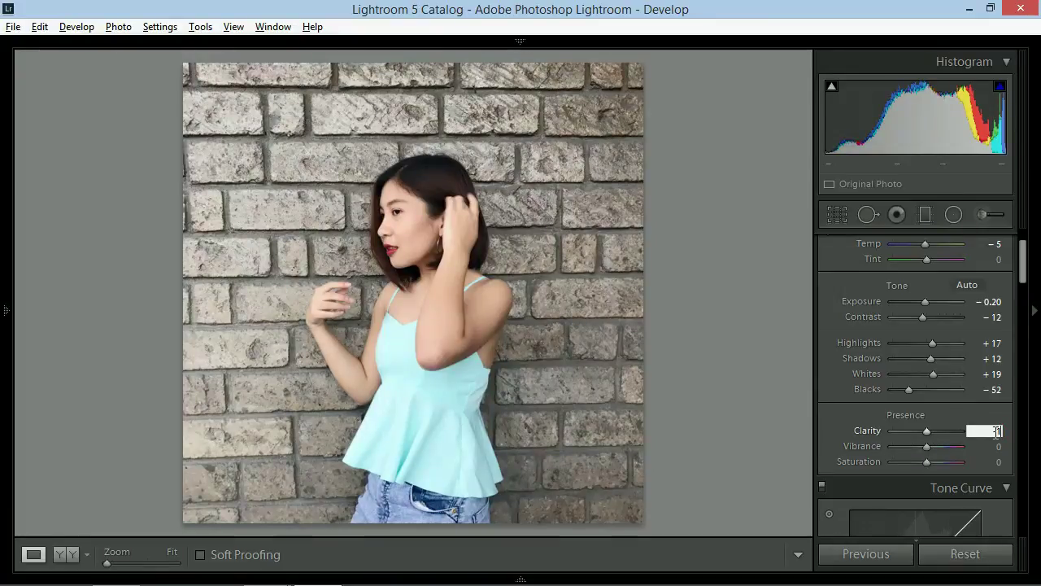
type("-15")
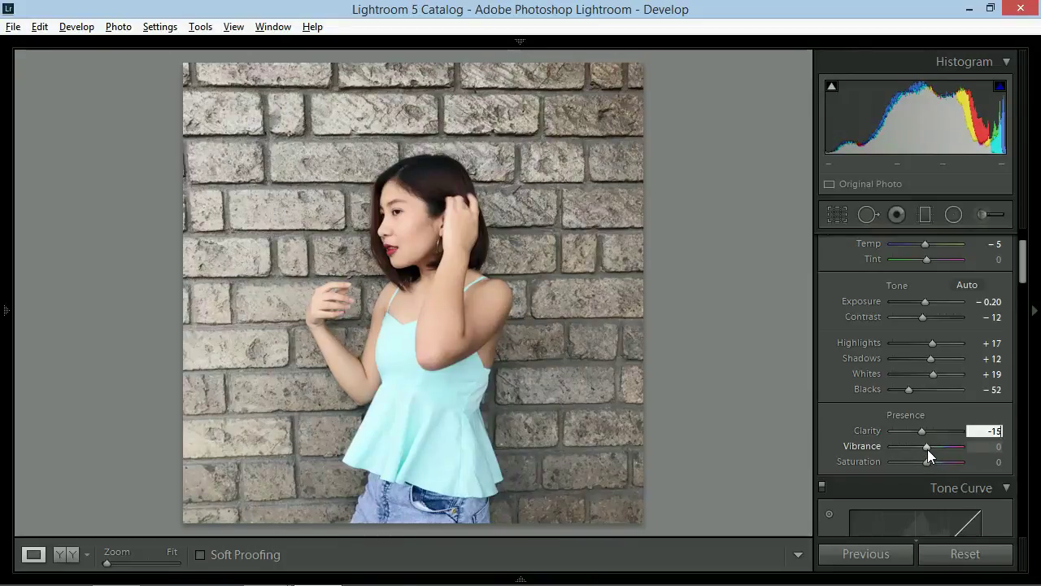
Step: Raise Vibrance to +10, keep Saturation at 0, and compare against the reference photo
mouse_move(927, 449)
left_mouse_down()
mouse_move(970, 449)
mouse_move(882, 456)
mouse_move(967, 460)
mouse_move(882, 461)
mouse_move(926, 456)
left_mouse_up()
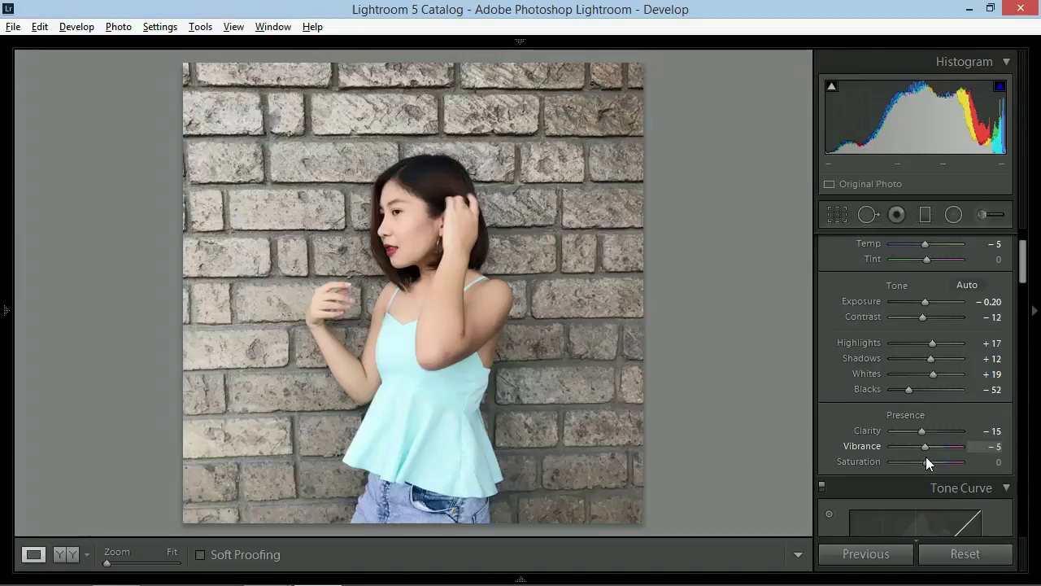
left_click_drag(926, 456, 930, 457)
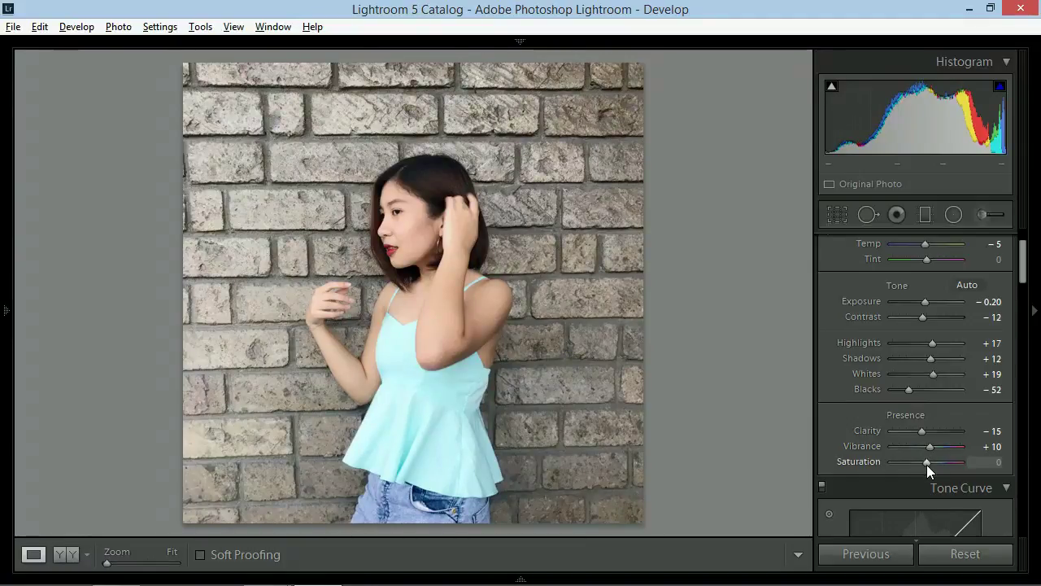
mouse_move(926, 462)
left_mouse_down()
mouse_move(941, 463)
mouse_move(903, 464)
mouse_move(926, 465)
left_mouse_up()
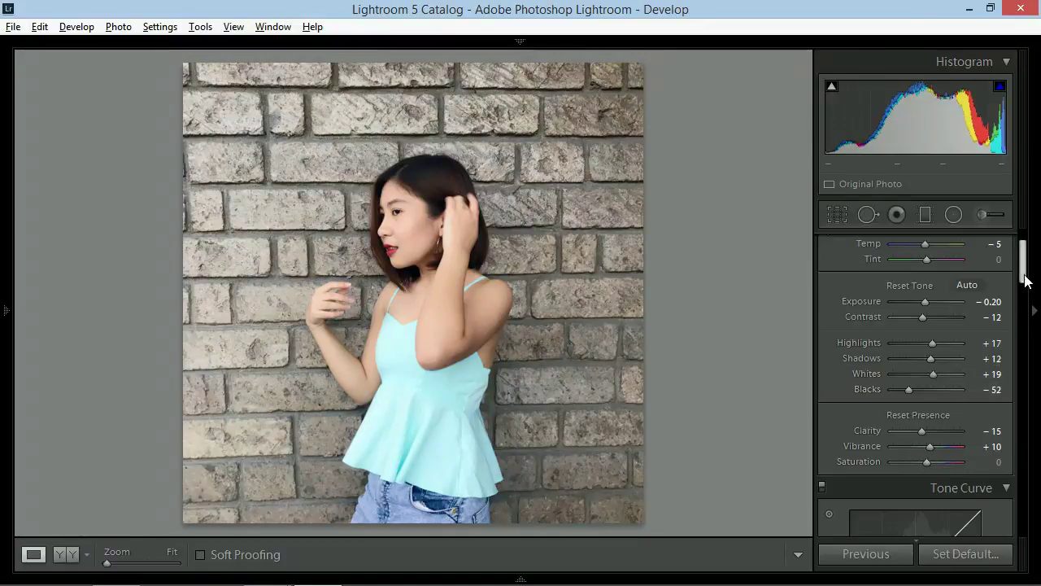
key("alt+Tab")
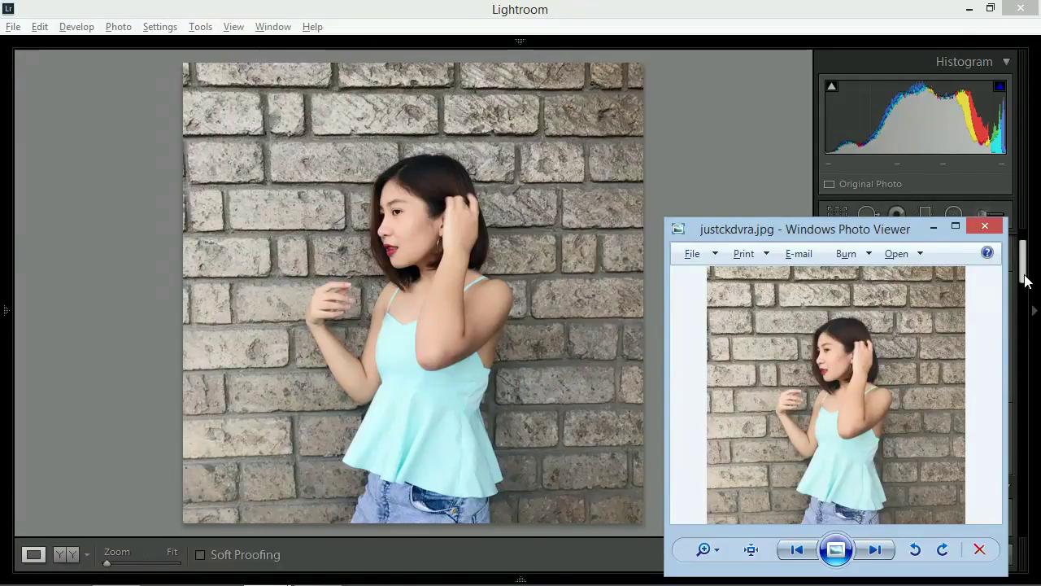
key("alt+Tab")
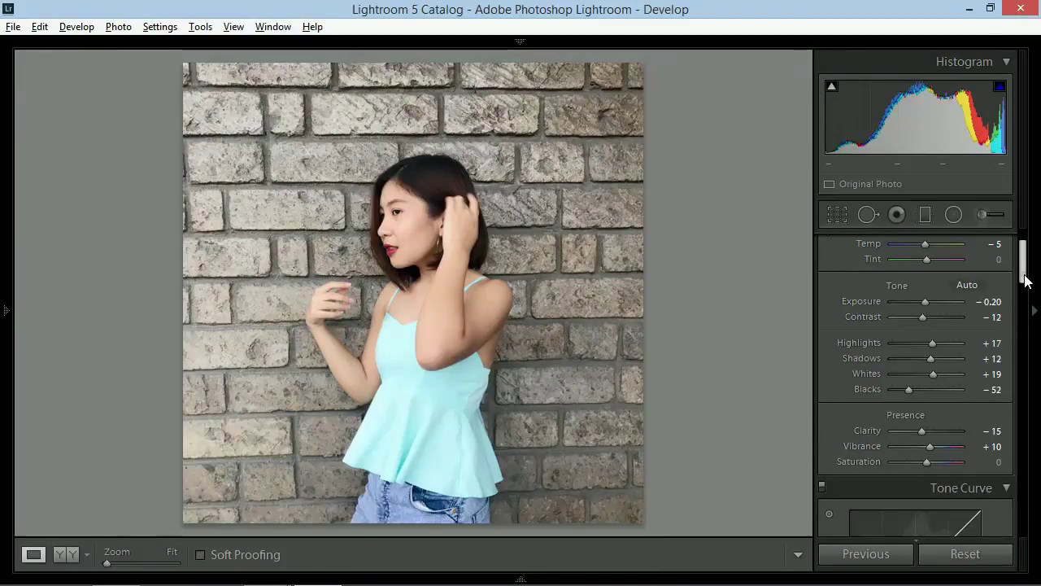
left_click_drag(1025, 281, 1028, 331)
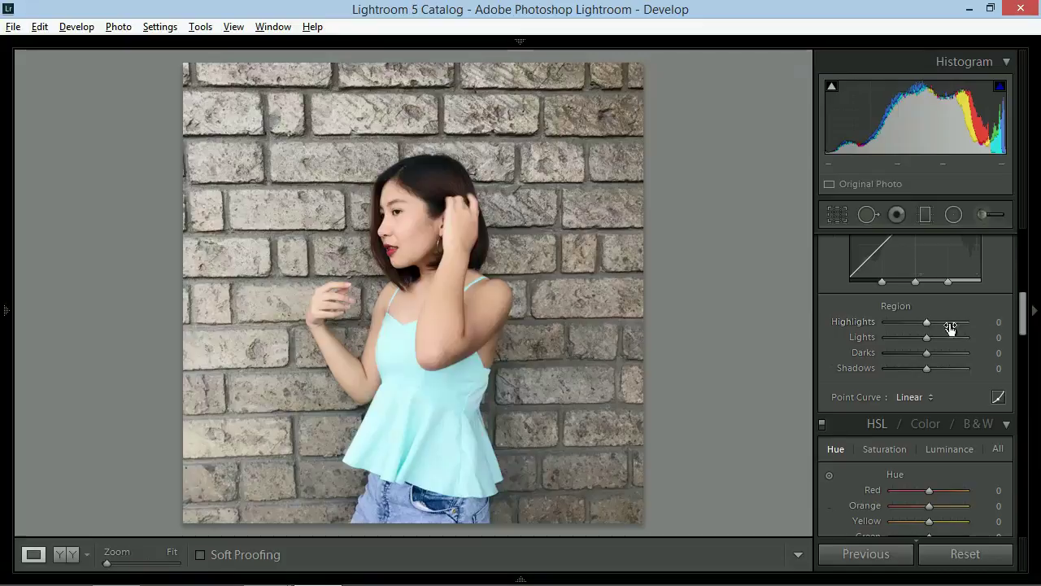
Step: Set the Tone Curve Lights region to +13 and Shadows to −24, checking the reference photo
left_click_drag(926, 325, 916, 373)
key("alt+Tab")
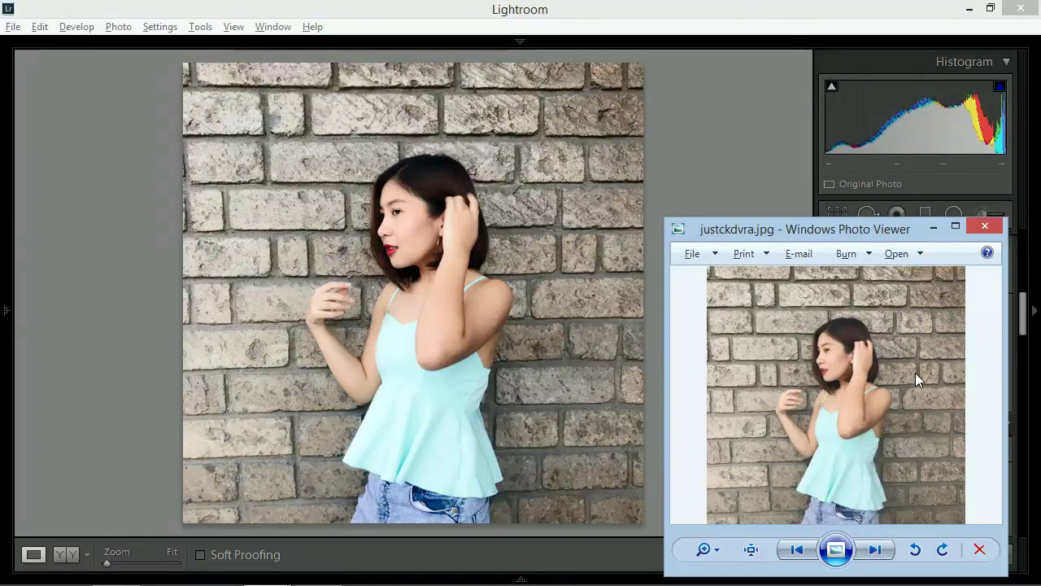
key("alt+Tab")
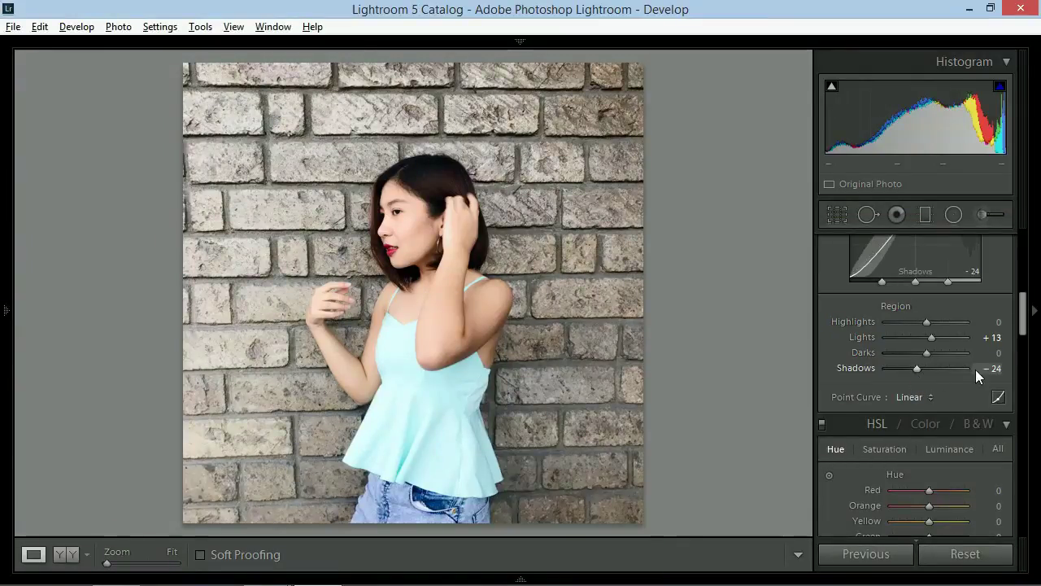
left_click_drag(1021, 333, 1021, 357)
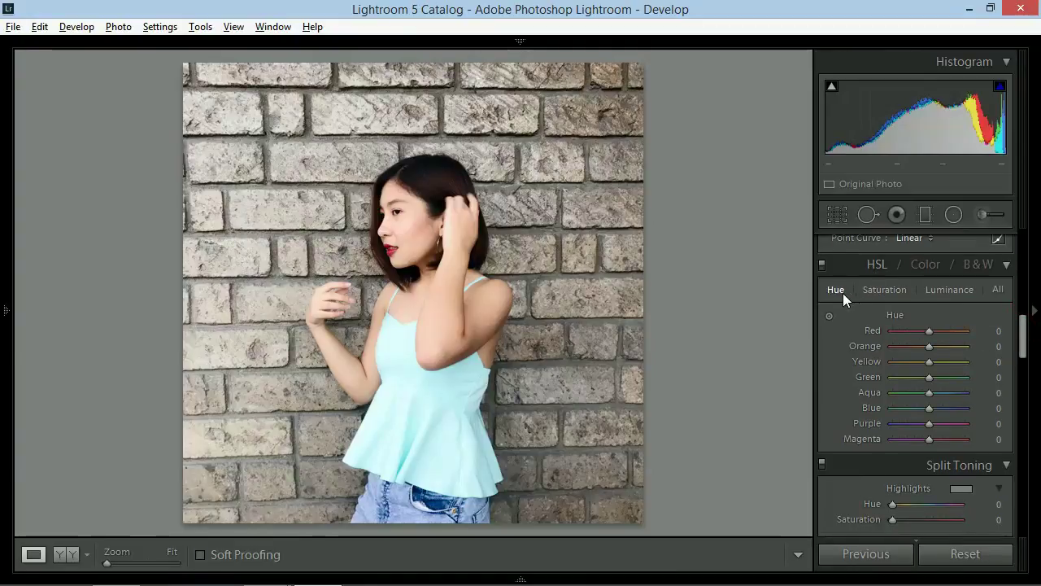
Step: Raise the HSL Red luminance to +22, then close the reference photo viewer
left_click(933, 291)
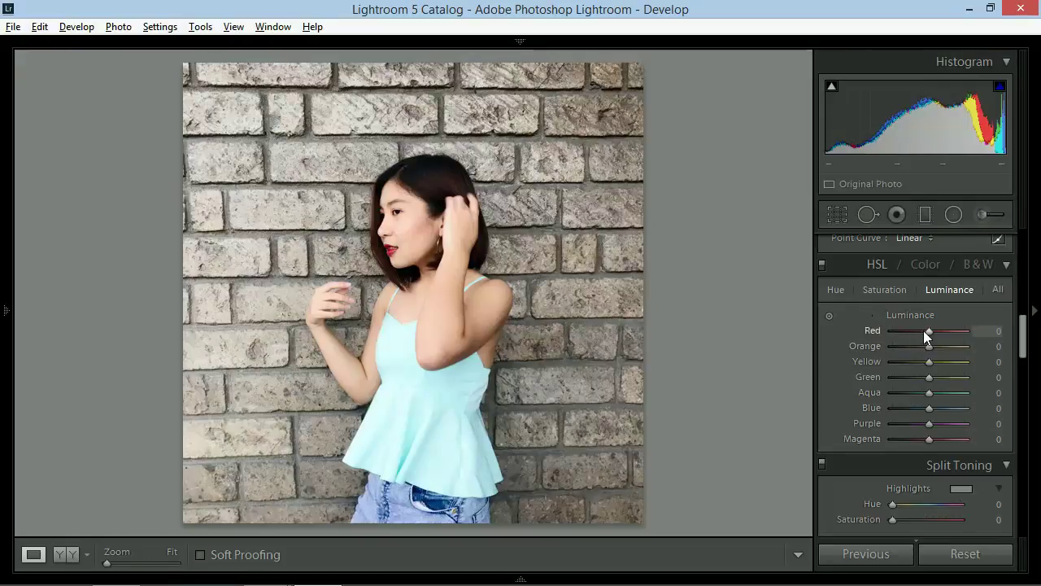
left_click_drag(927, 331, 966, 334)
mouse_move(901, 334)
left_mouse_down()
mouse_move(886, 335)
mouse_move(965, 338)
mouse_move(885, 335)
left_mouse_up()
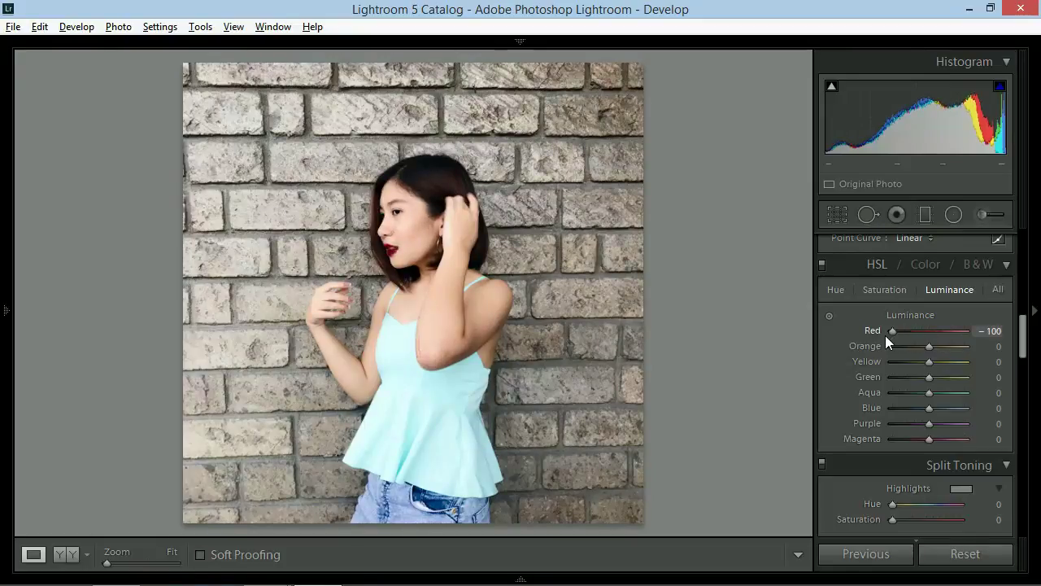
left_click_drag(885, 335, 935, 336)
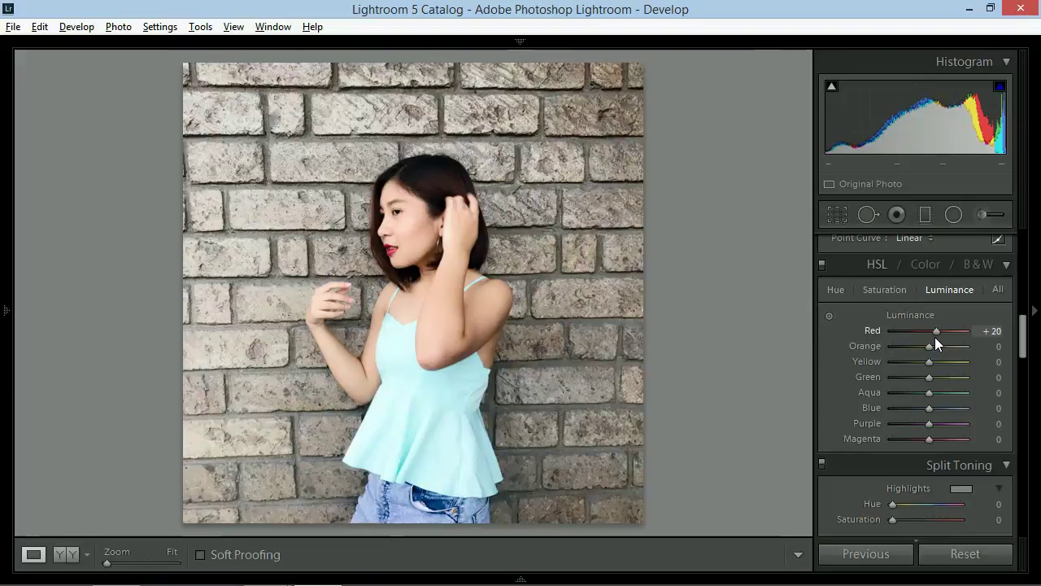
left_click_drag(935, 337, 914, 449)
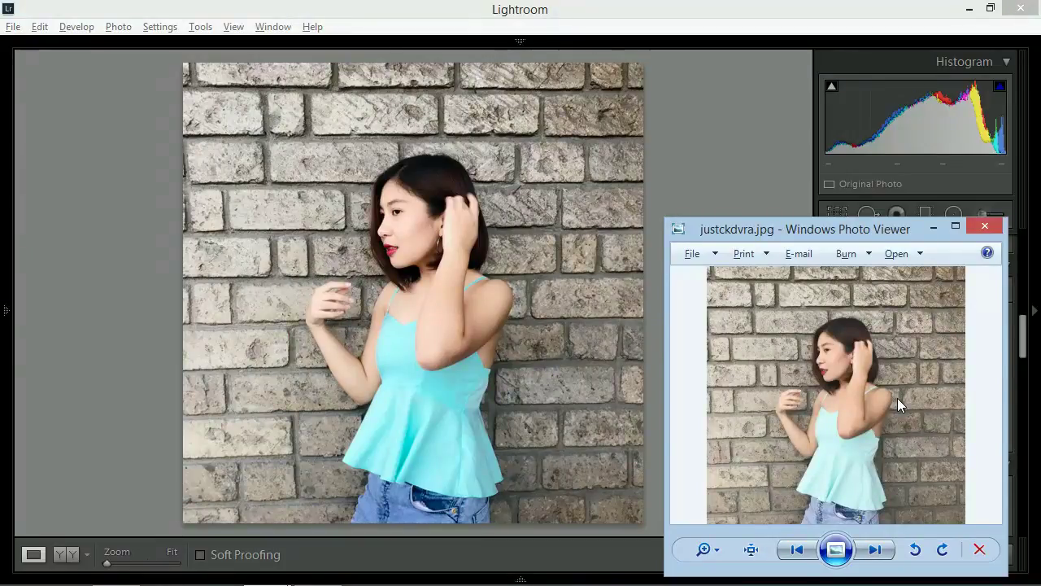
key("alt+F4")
left_click(885, 292)
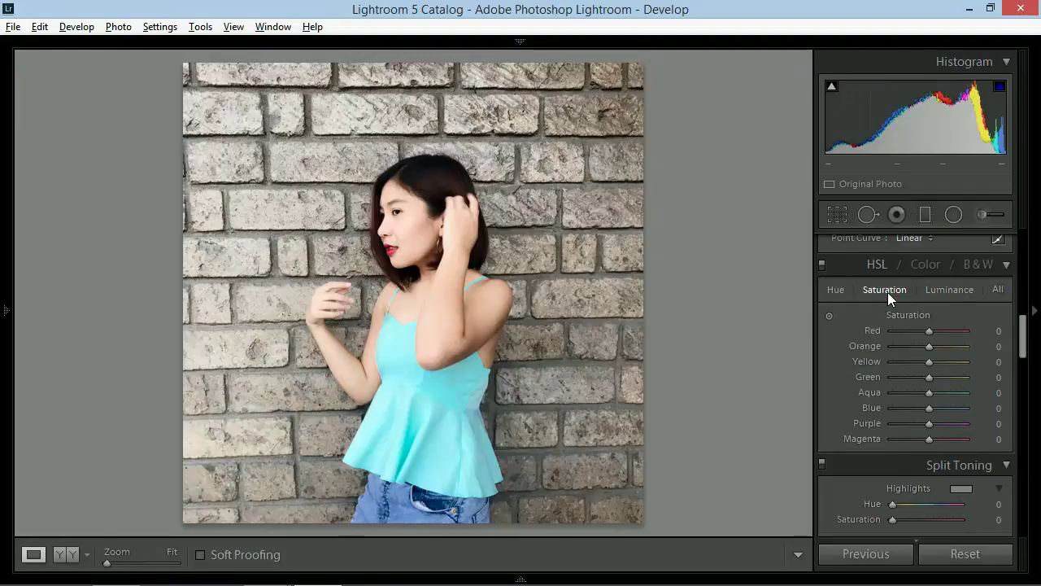
Step: Set HSL saturation to Yellow −20, Aqua +9, Blue +31, Purple +36, Magenta +24, Orange 0
mouse_move(928, 331)
left_mouse_down()
mouse_move(944, 331)
mouse_move(893, 329)
mouse_move(927, 331)
left_mouse_up()
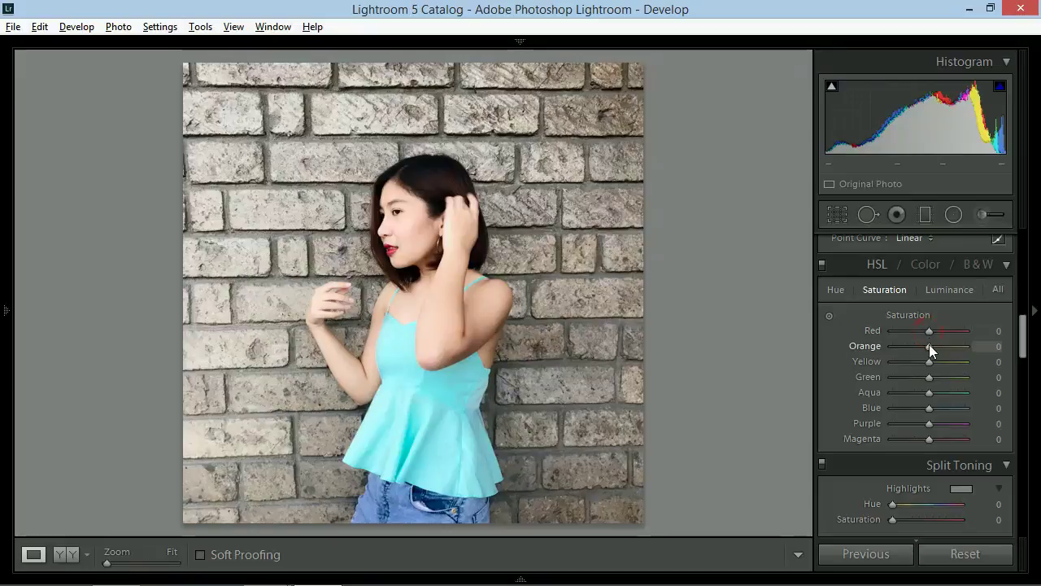
left_click_drag(929, 345, 942, 422)
double_click(888, 346)
left_click_drag(929, 439, 935, 440)
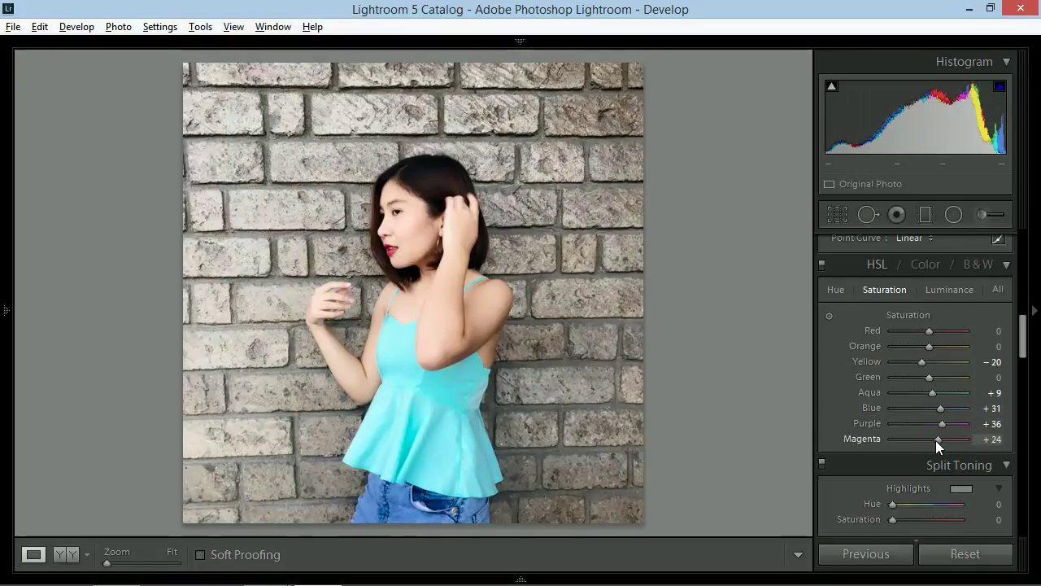
left_click(831, 290)
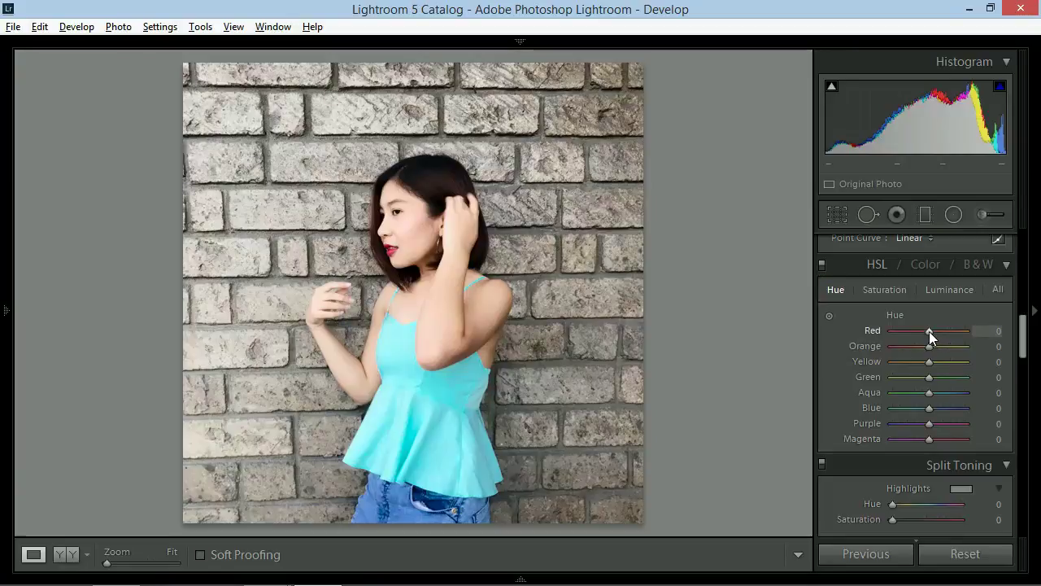
Step: Shift HSL hues to Yellow −22, Green +9, Aqua −16, Blue +2, Purple +18, Magenta −27, Red 0
mouse_move(928, 331)
left_mouse_down()
mouse_move(890, 332)
mouse_move(954, 331)
mouse_move(936, 333)
left_mouse_up()
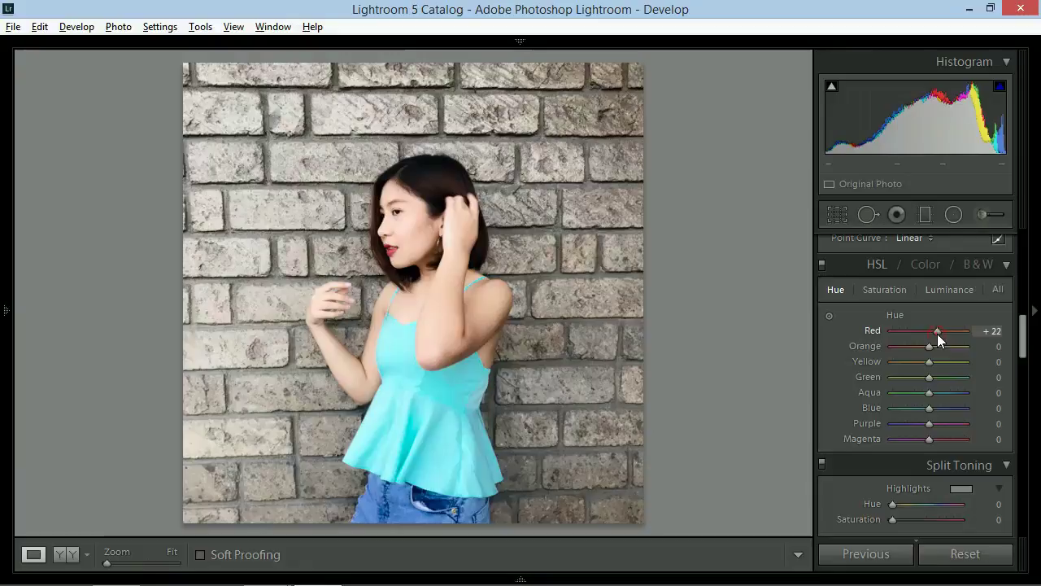
double_click(937, 333)
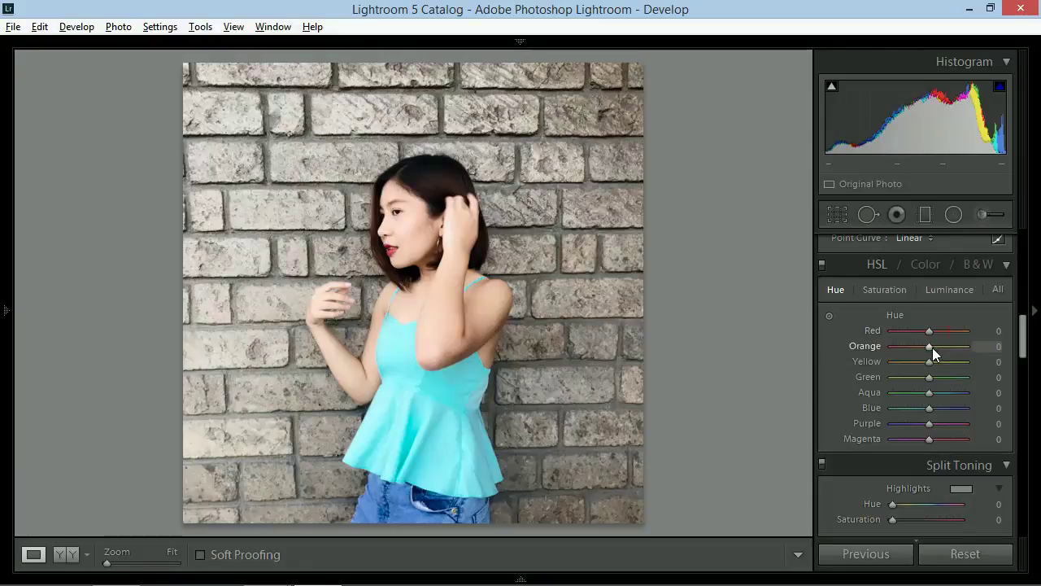
mouse_move(929, 347)
left_mouse_down()
mouse_move(895, 347)
mouse_move(955, 350)
mouse_move(933, 348)
left_mouse_up()
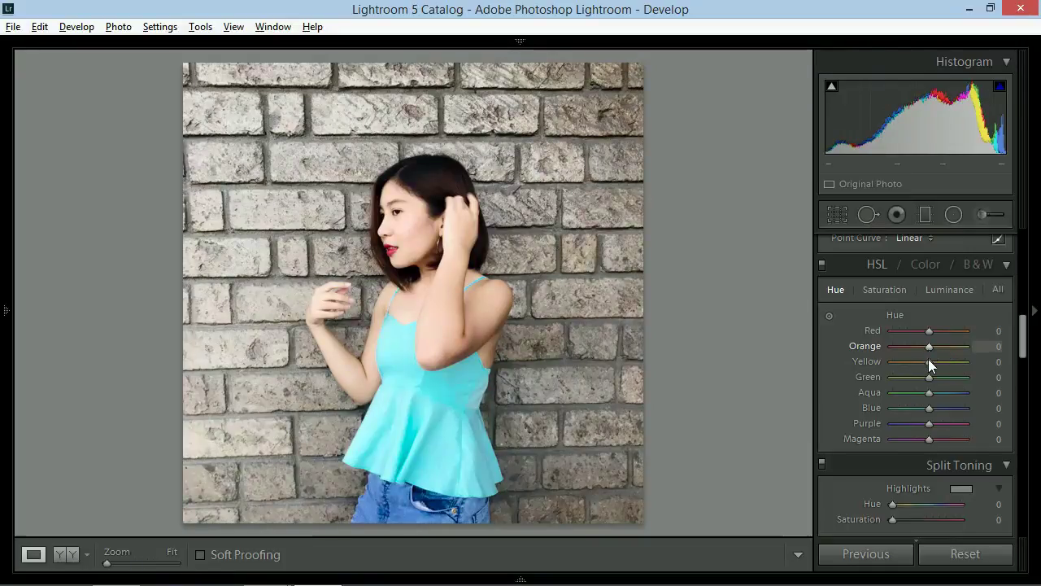
left_click_drag(928, 364, 931, 416)
left_click_drag(930, 424, 920, 439)
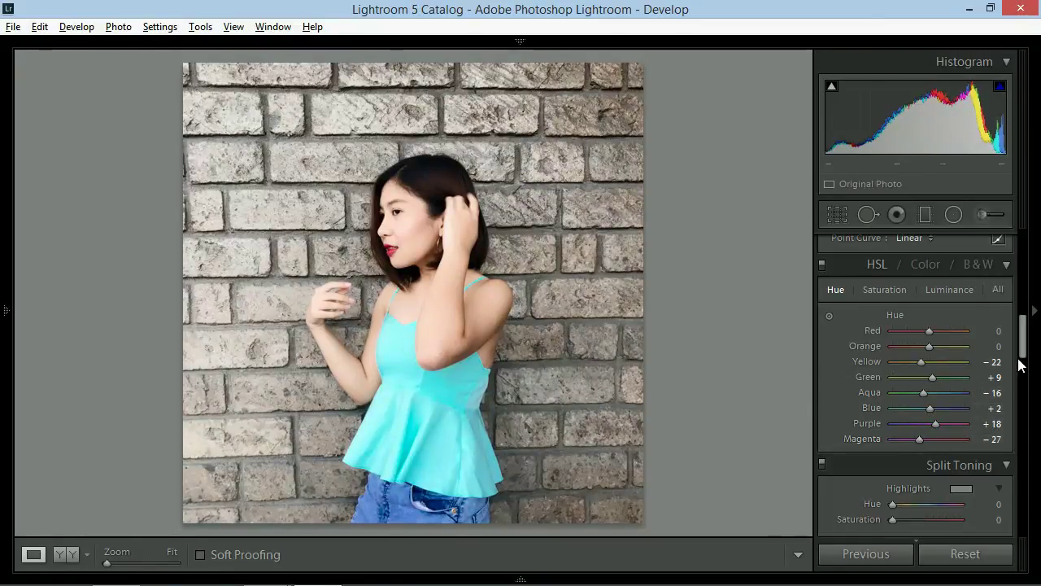
left_click_drag(1024, 358, 1023, 377)
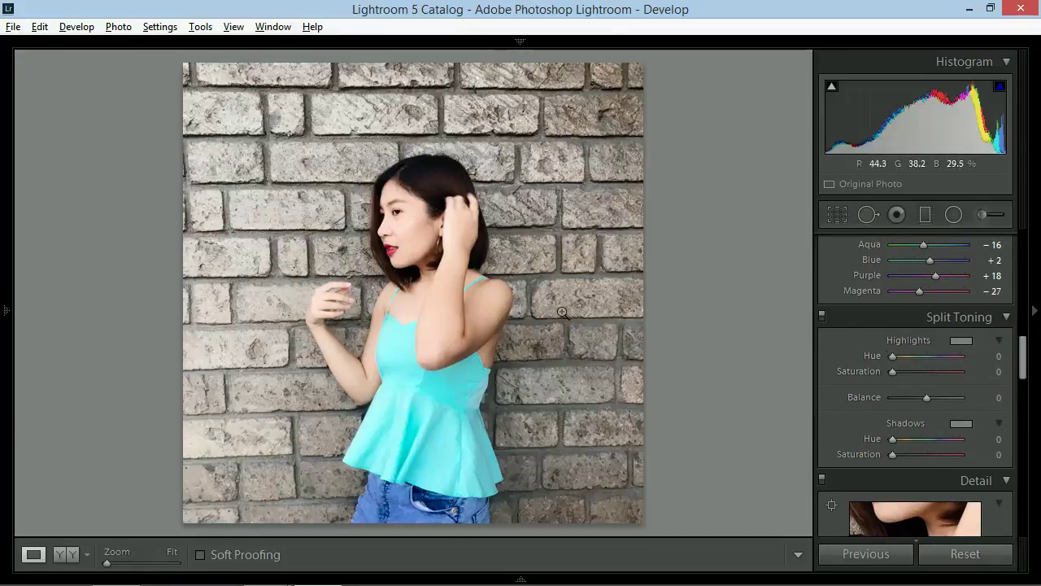
Step: Set noise reduction to Luminance 18, Detail 43, Color 14, Color Detail 38, then view the reference
left_click_drag(1023, 368, 1027, 421)
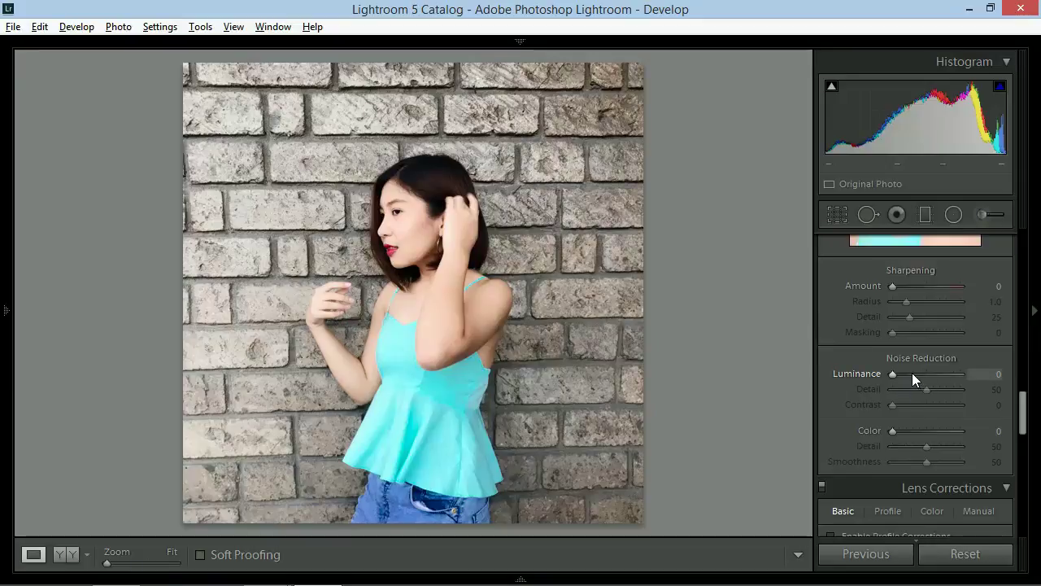
left_click_drag(894, 376, 906, 375)
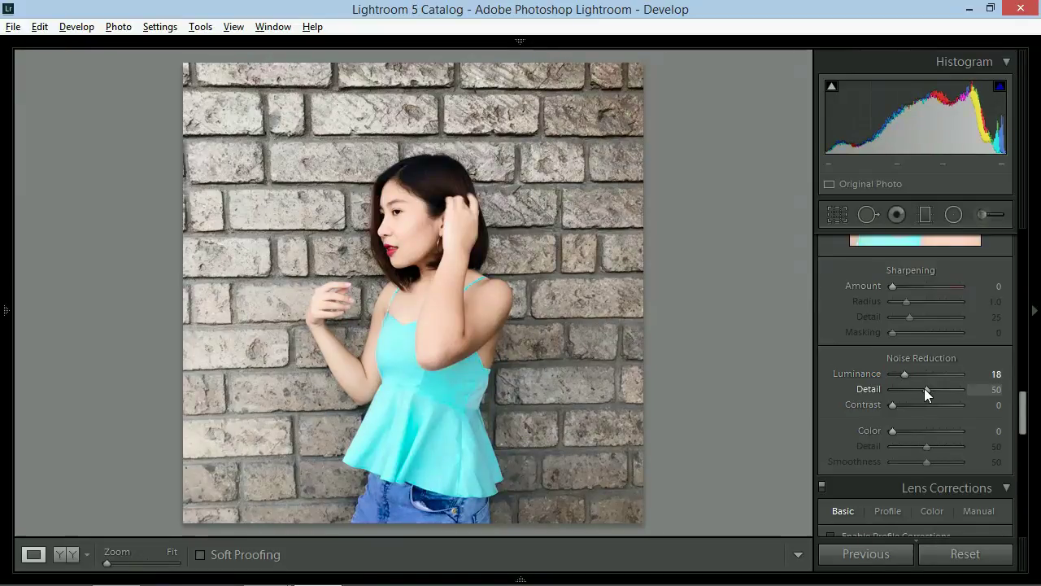
left_click_drag(924, 388, 919, 388)
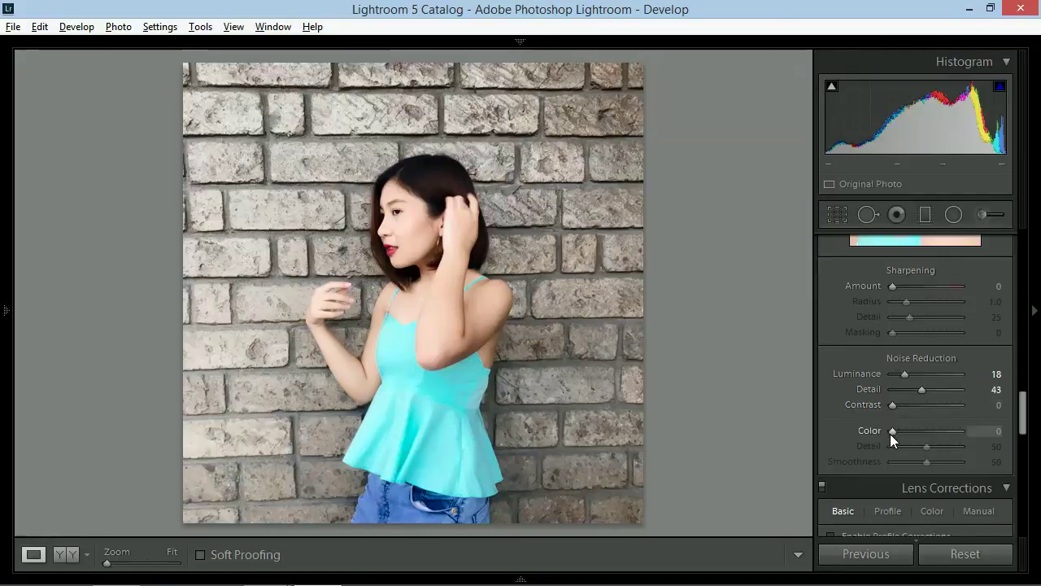
left_click_drag(890, 434, 899, 434)
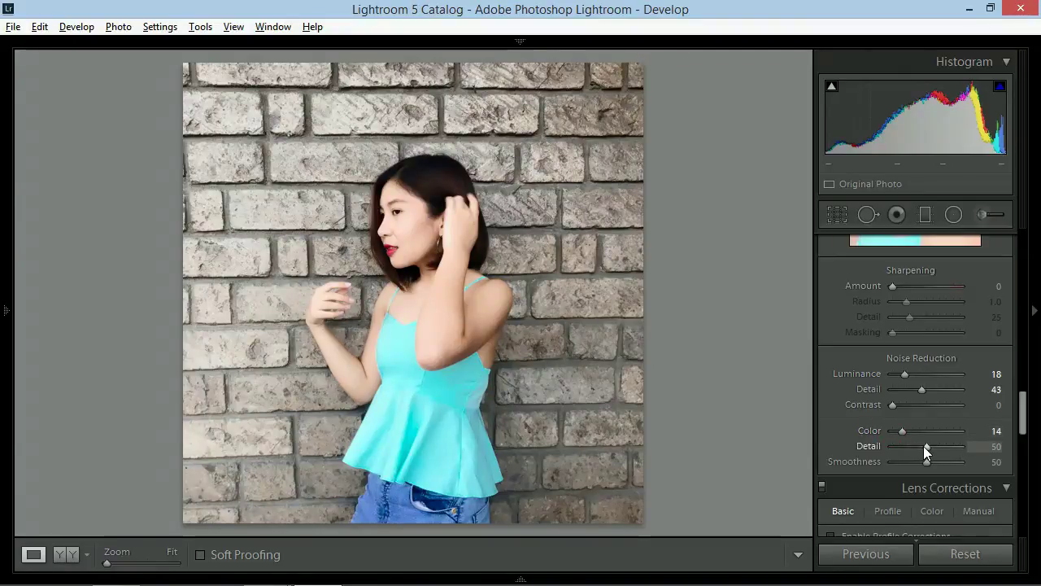
left_click_drag(923, 445, 916, 453)
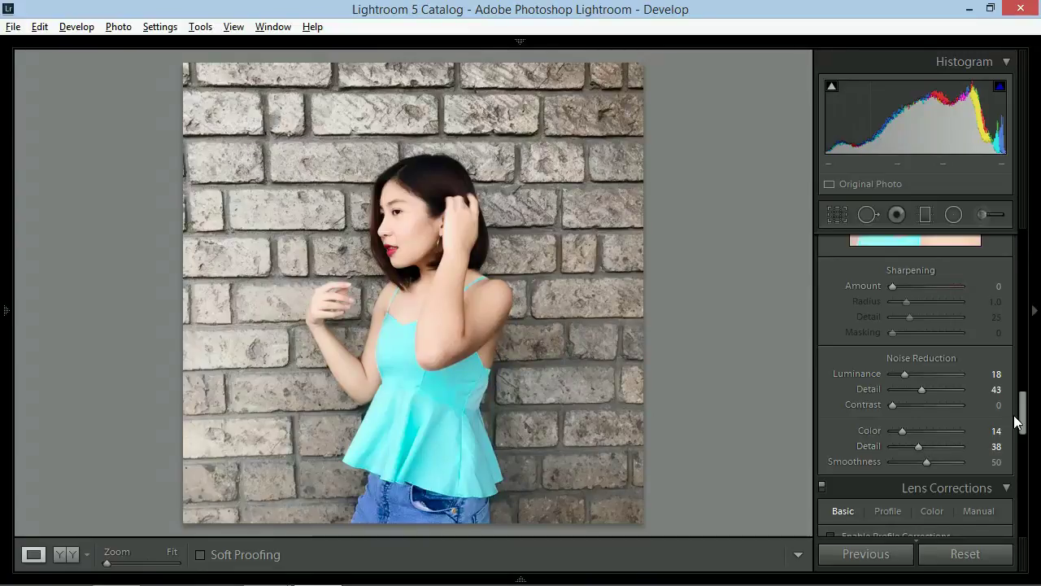
key("alt+Tab")
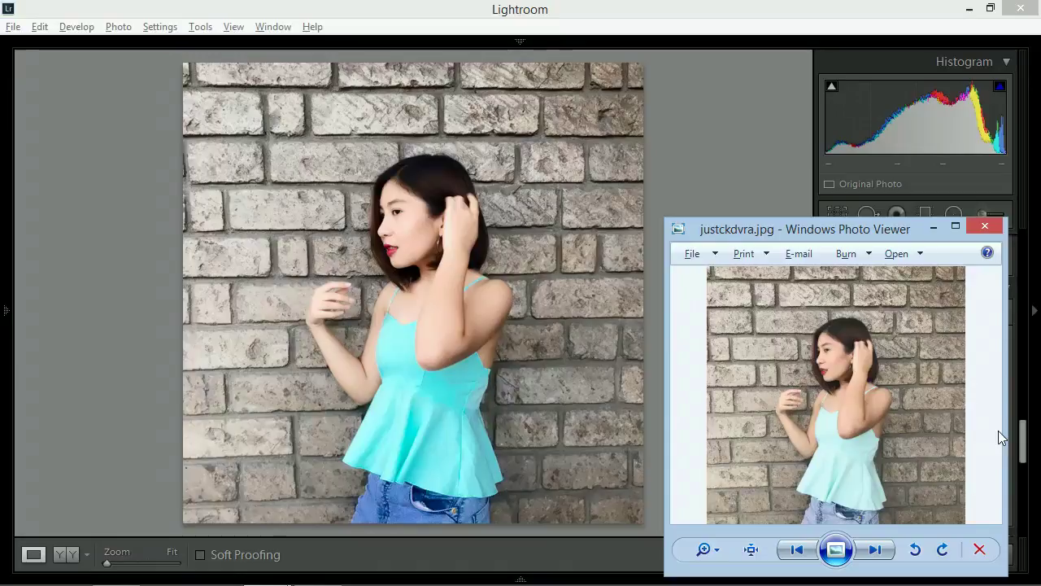
Step: Return to Lightroom and scroll the right-hand panel back up to Basic
key("alt+Tab")
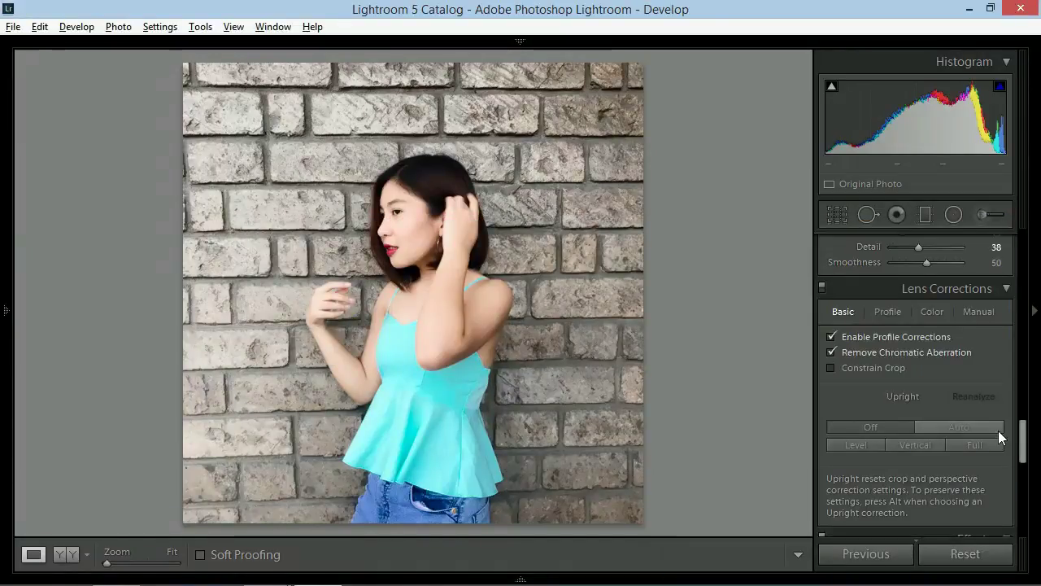
left_click_drag(1022, 444, 1011, 233)
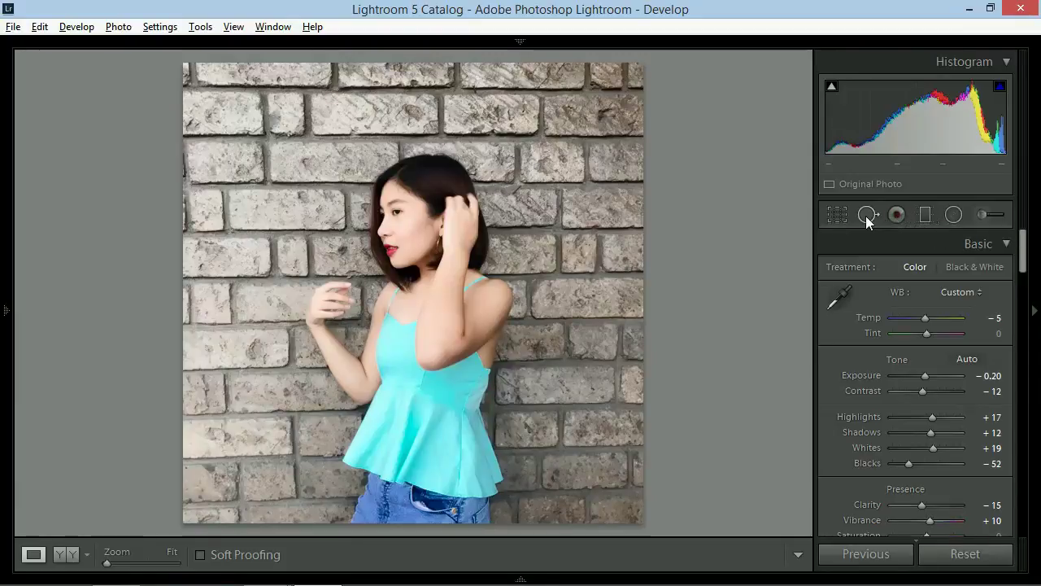
Step: Add a graduated filter rising up-left from the bottom-right corner with Exposure -0.25
left_click(923, 214)
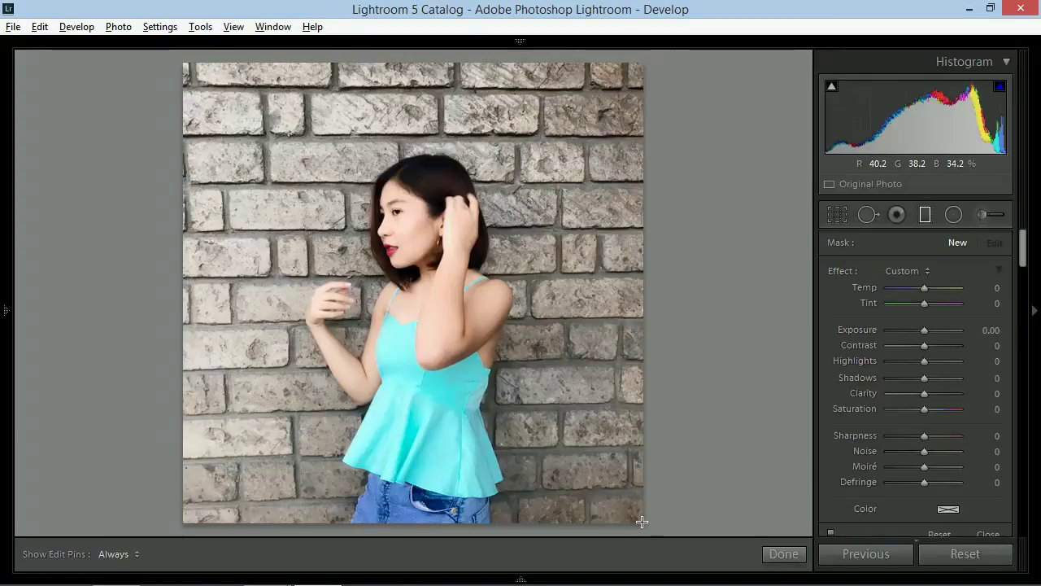
left_click_drag(642, 521, 152, 130)
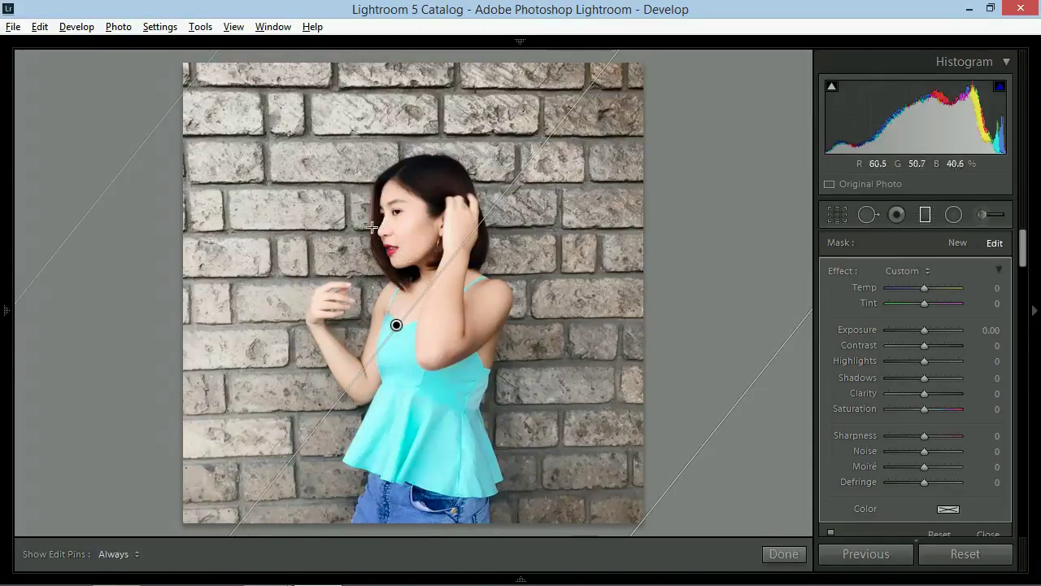
left_click(921, 333)
left_click(921, 334)
left_click(921, 334)
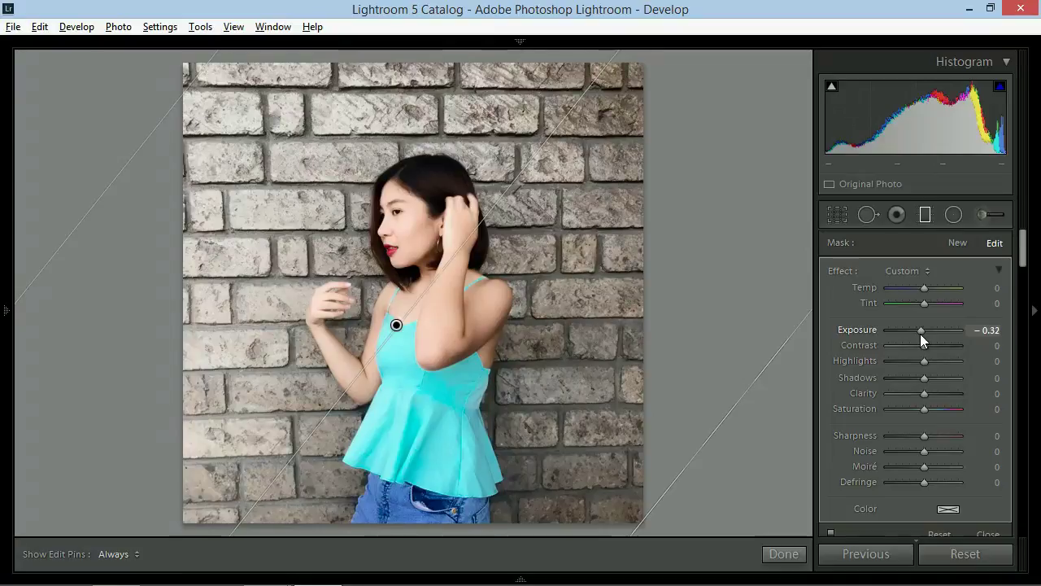
left_click(989, 331)
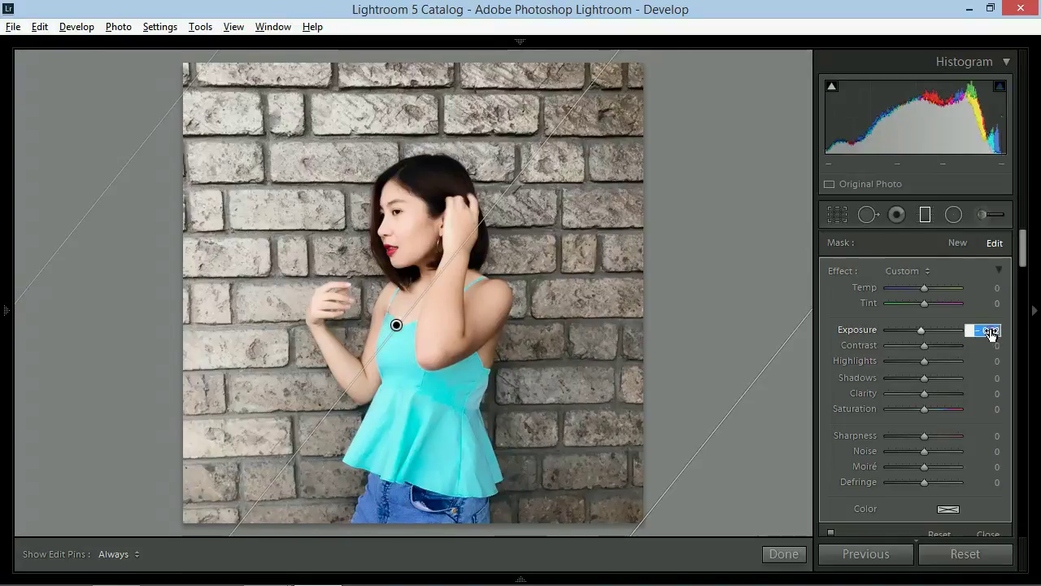
type("-0")
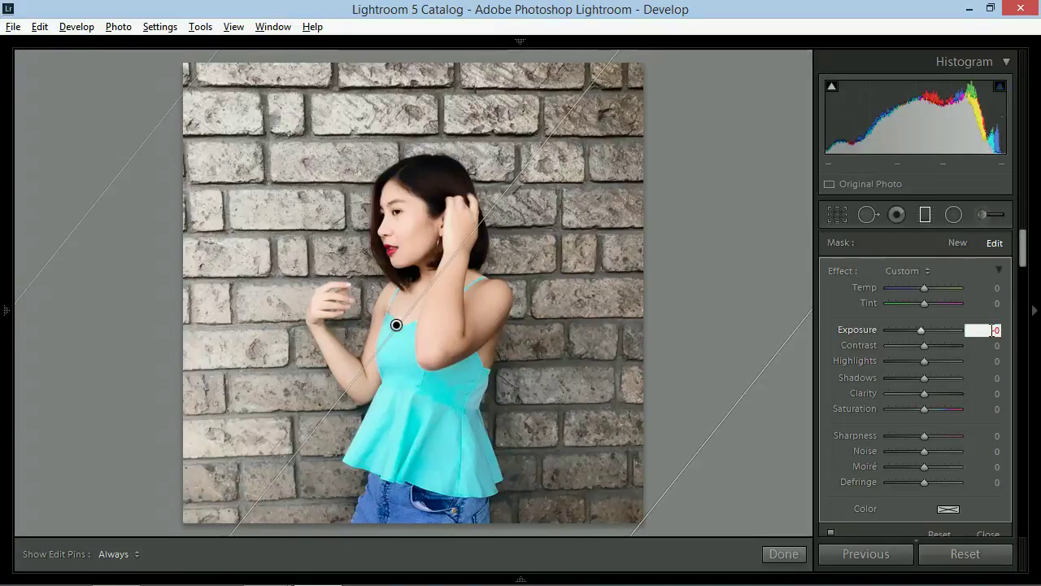
type(".25")
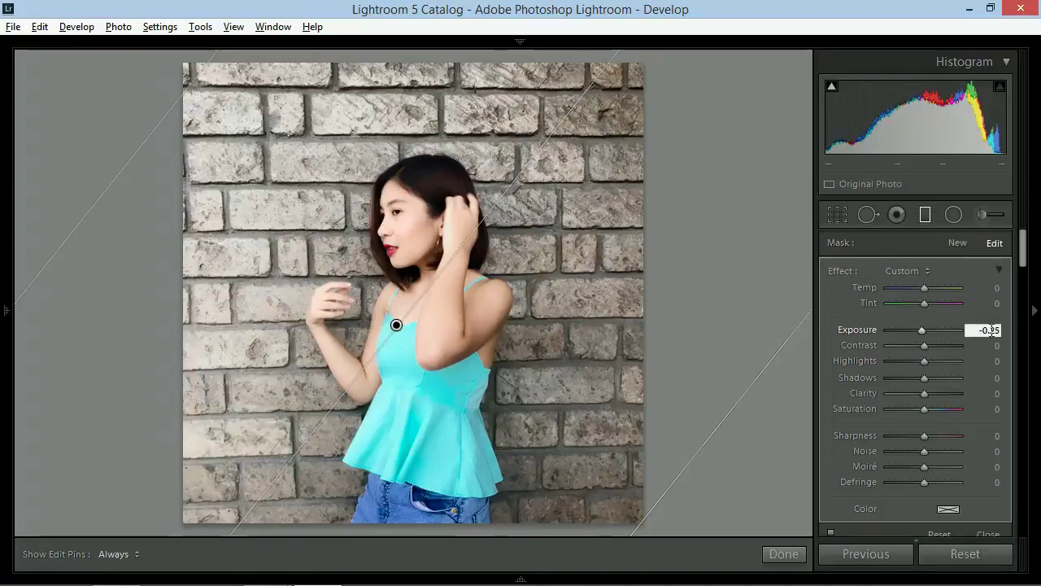
Step: Tint the bottom-right filter pink with Hue 316 and Saturation 94
left_click(947, 510)
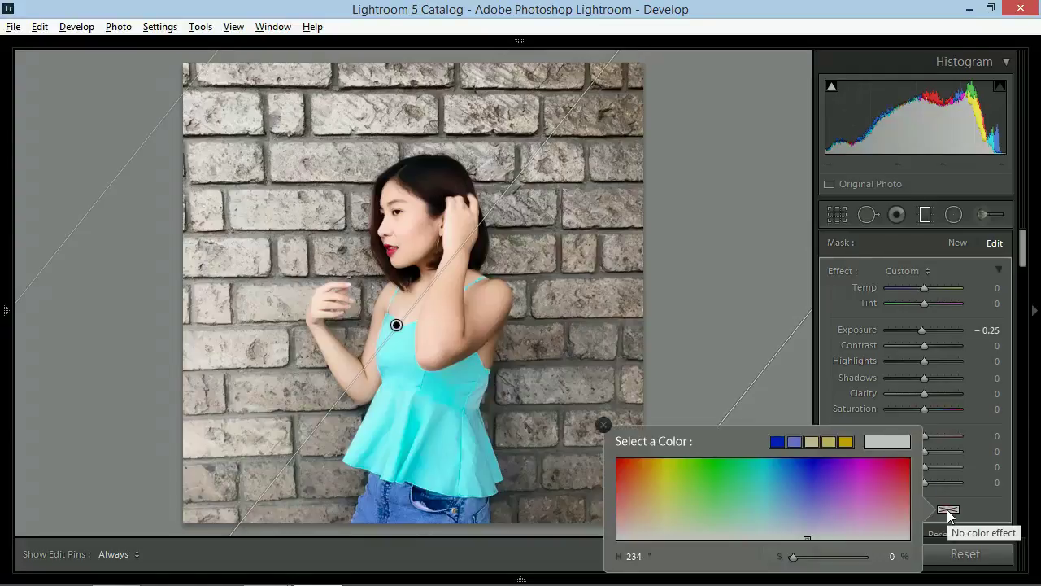
left_click(677, 505)
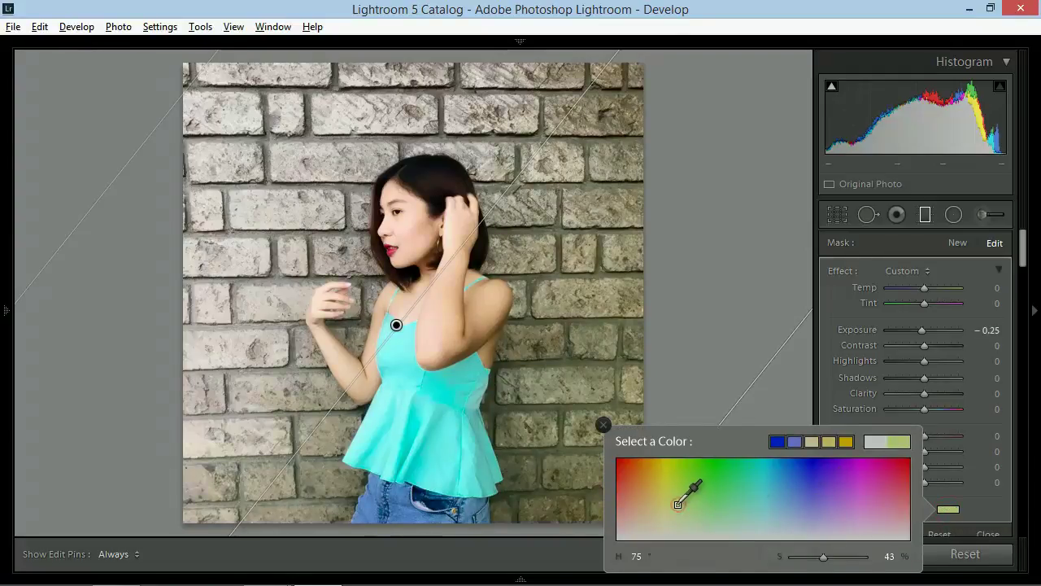
left_click_drag(677, 505, 874, 478)
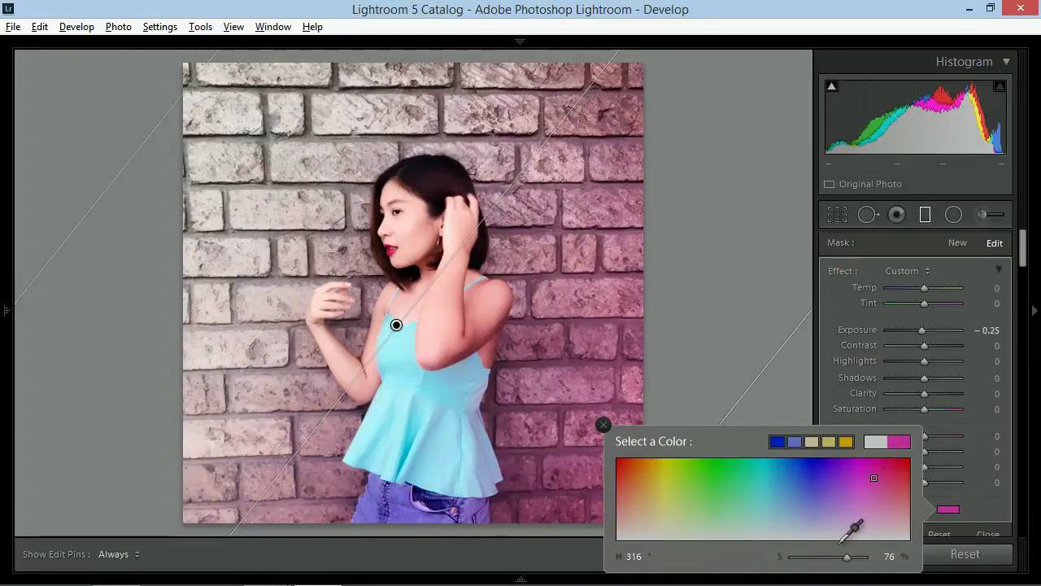
mouse_move(845, 561)
left_mouse_down()
mouse_move(786, 561)
mouse_move(858, 562)
left_mouse_up()
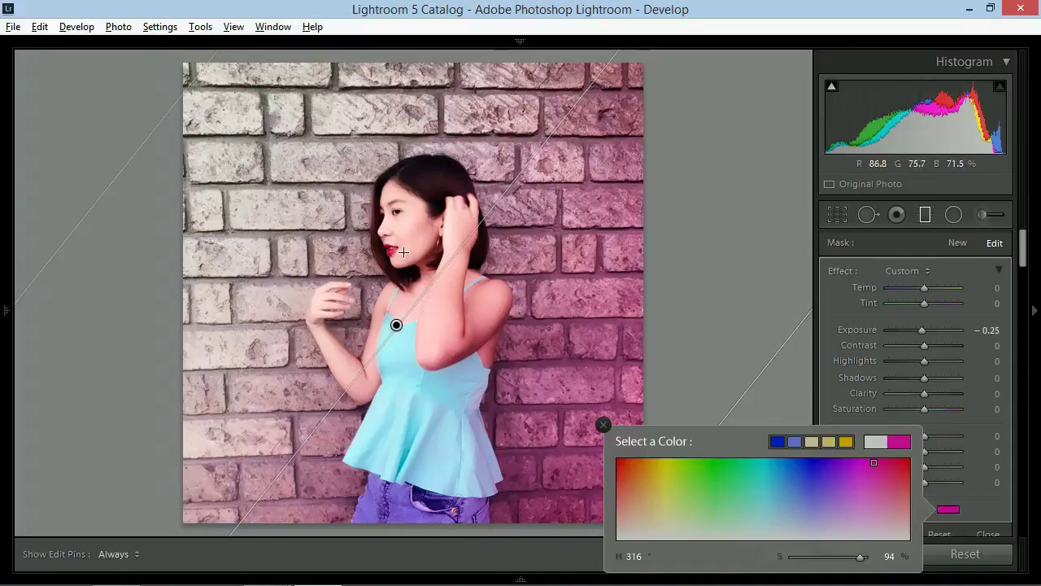
Step: Drag a second graduated filter diagonally in from the top-left corner with Exposure -0.25
left_click(957, 243)
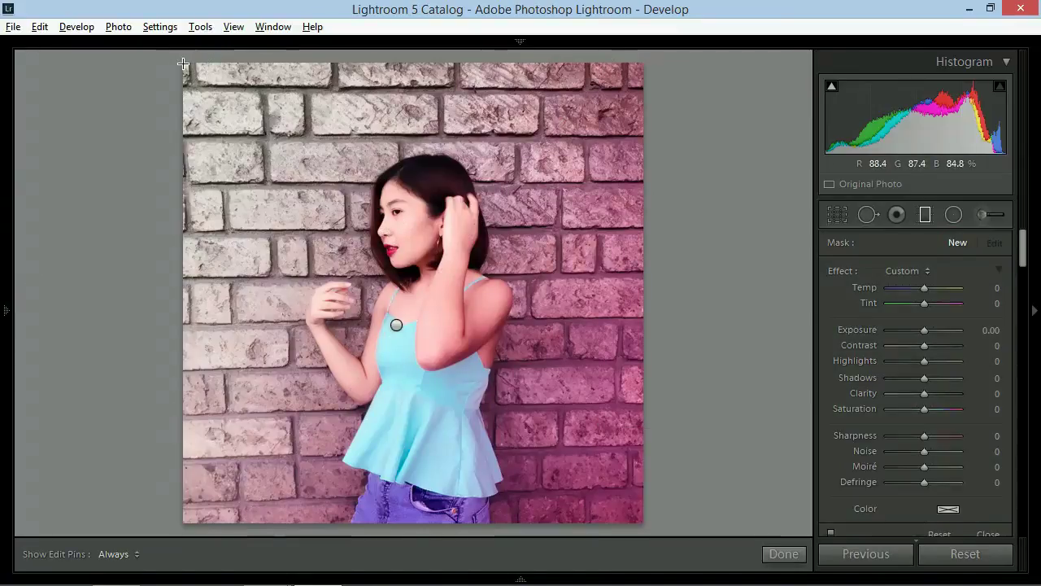
left_click_drag(262, 135, 353, 232)
left_click_drag(440, 327, 507, 377)
left_click(948, 508)
left_click(948, 509)
type("-0.25")
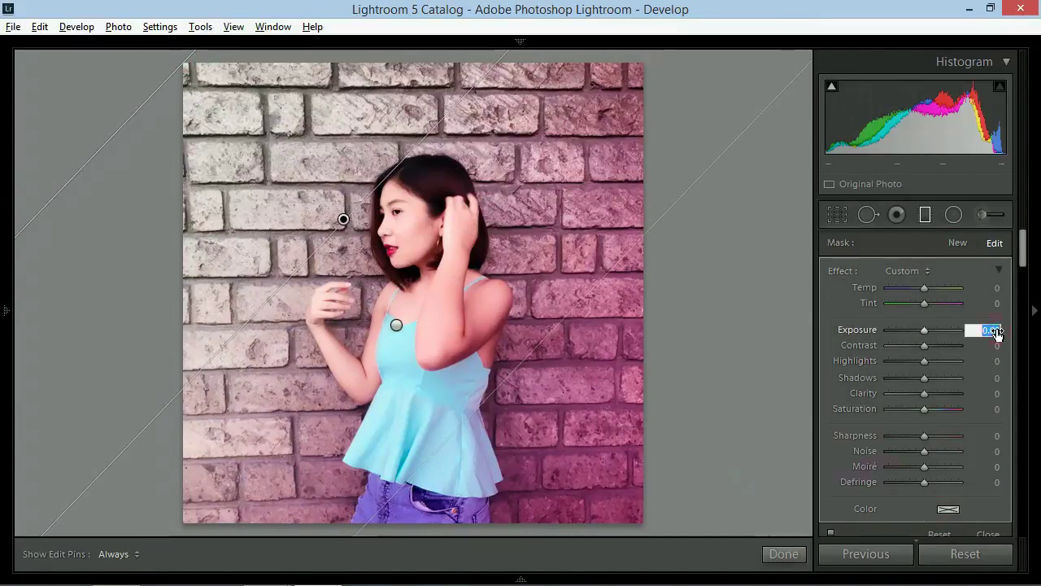
Step: Tint the second filter teal with Hue 174 and Saturation 100
left_click(948, 510)
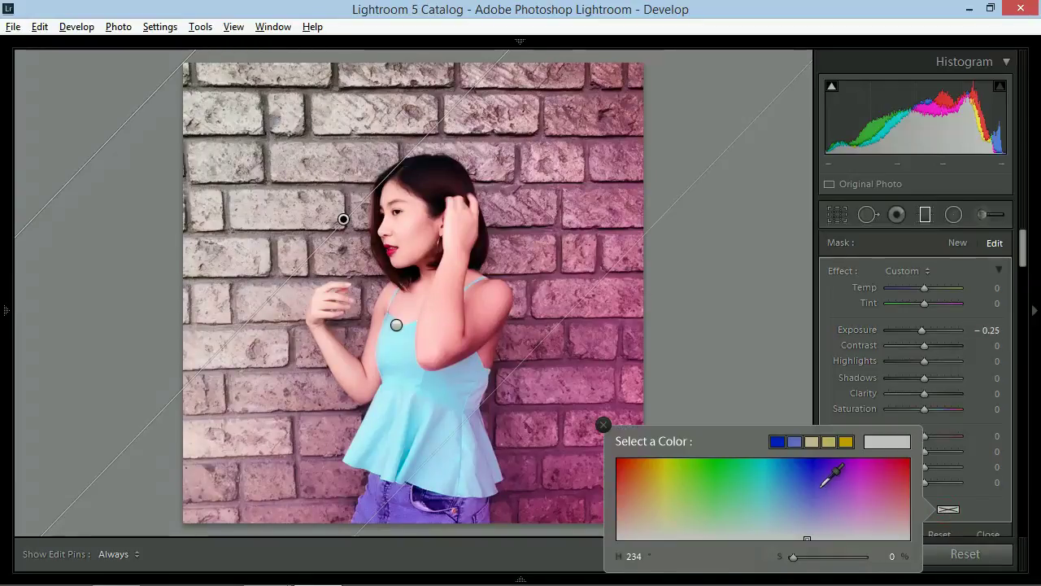
left_click(756, 481)
left_click_drag(756, 481, 758, 476)
left_click_drag(824, 561, 878, 565)
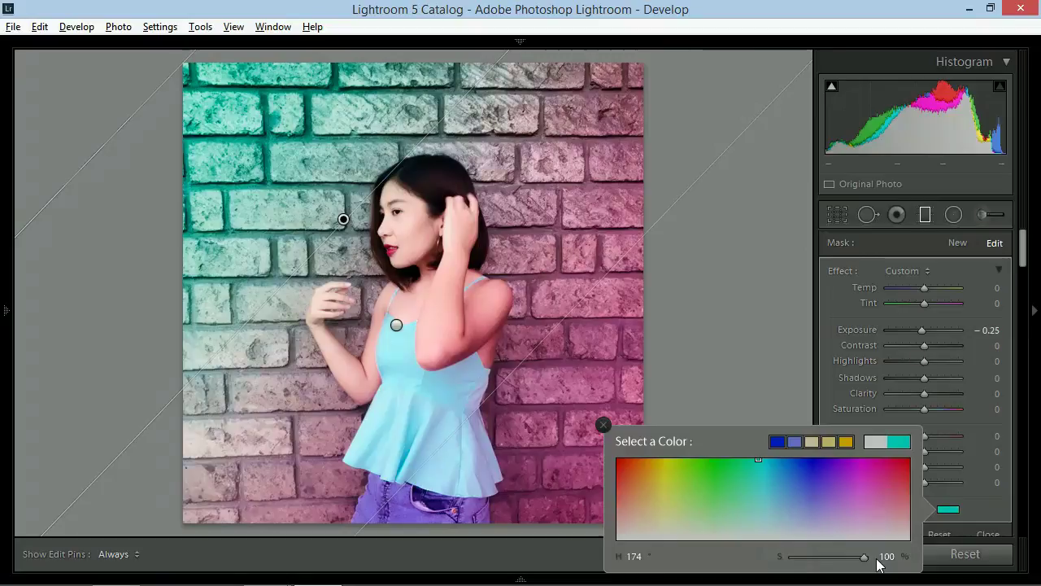
left_click(822, 374)
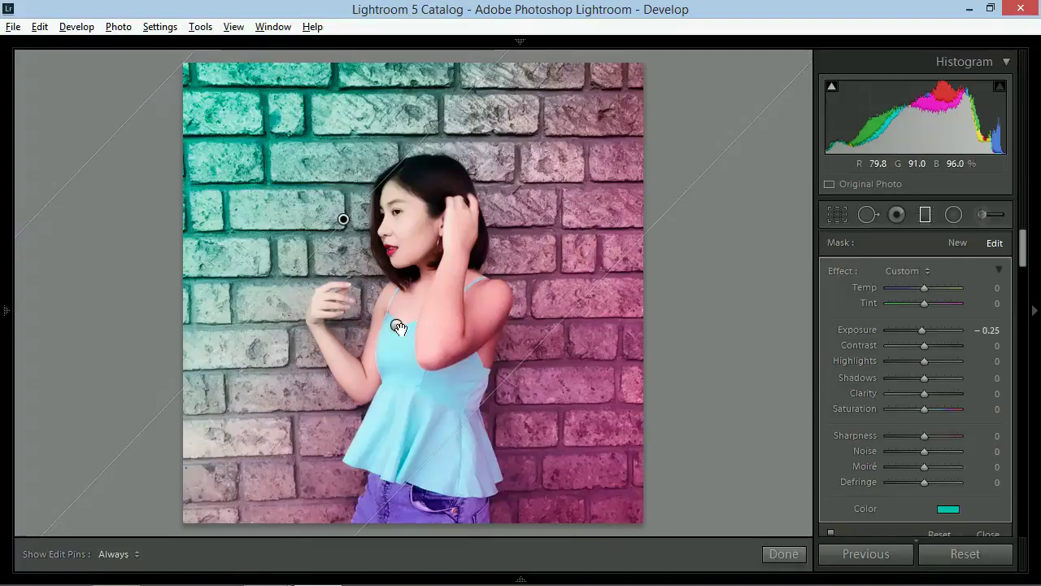
key("alt+Tab")
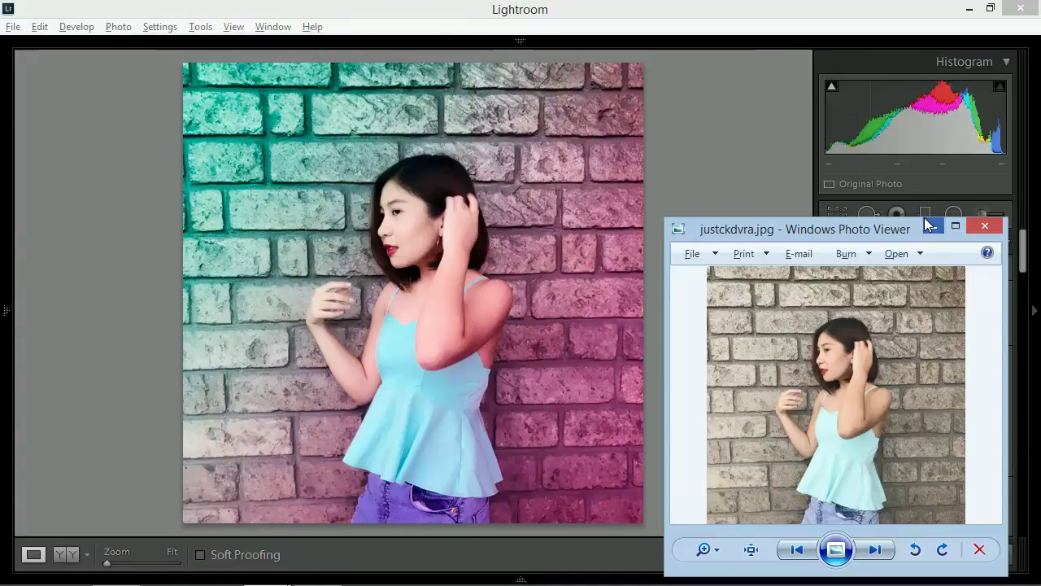
Step: Bring up the justckdvra-horz.jpg Cotton Candy before-and-after image in Windows Photo Viewer
key("alt+Tab")
key("alt+Tab")
key("alt+Tab")
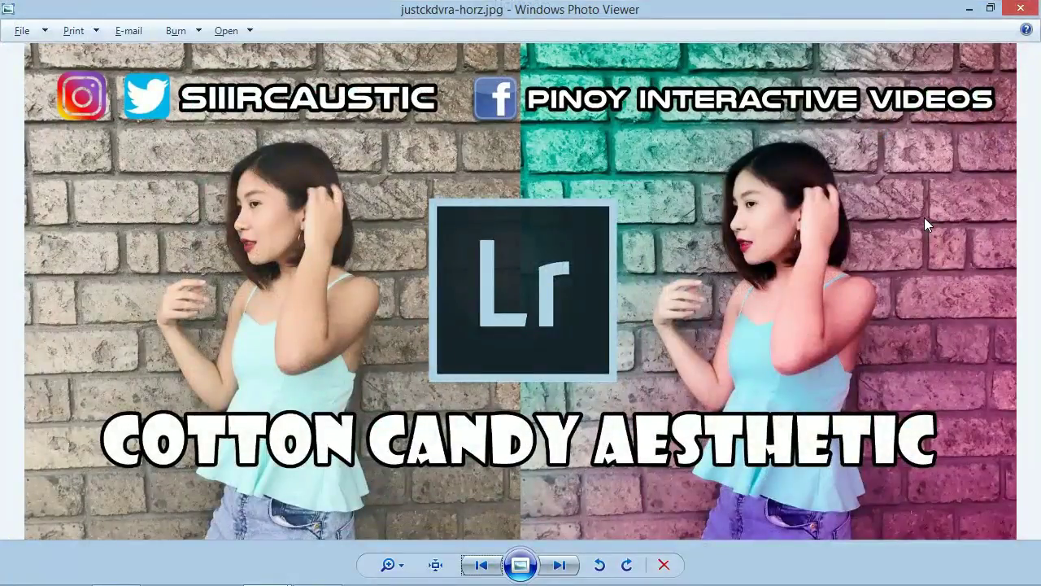
Step: Browse the creator's Instagram, Twitter and YouTube pages, ending on the Pinoy Interactive Videos Facebook page
key("alt+Tab")
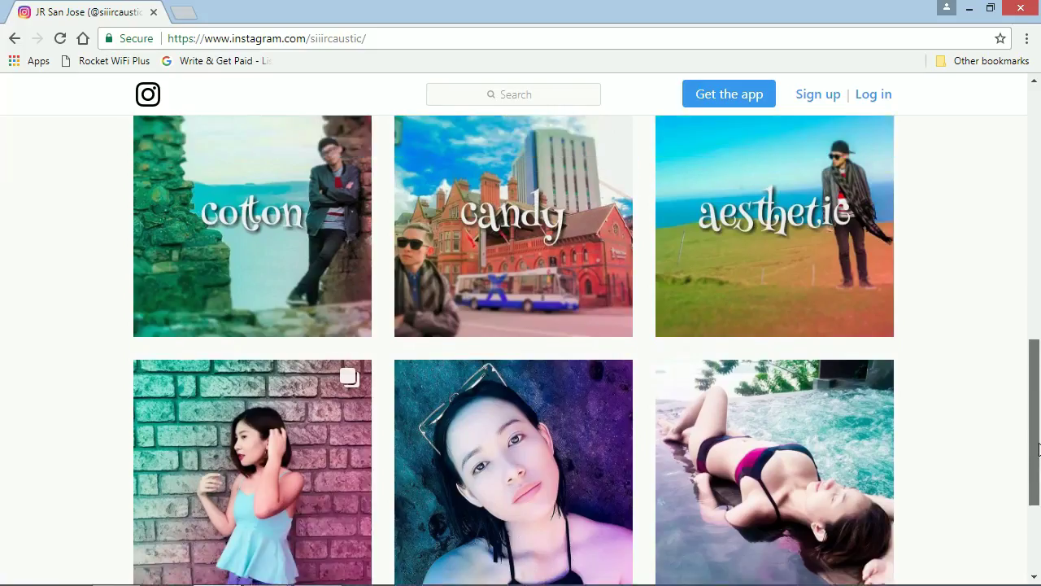
scroll(1035, 337, "up", 5)
left_click_drag(1034, 337, 1017, 206)
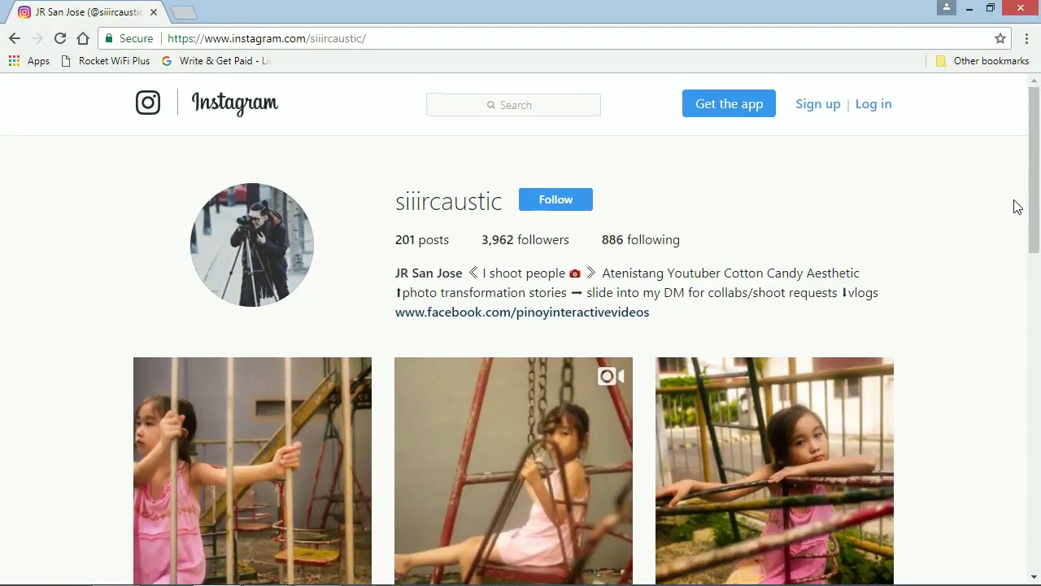
key("alt+Tab")
scroll(1031, 150, "down", 4)
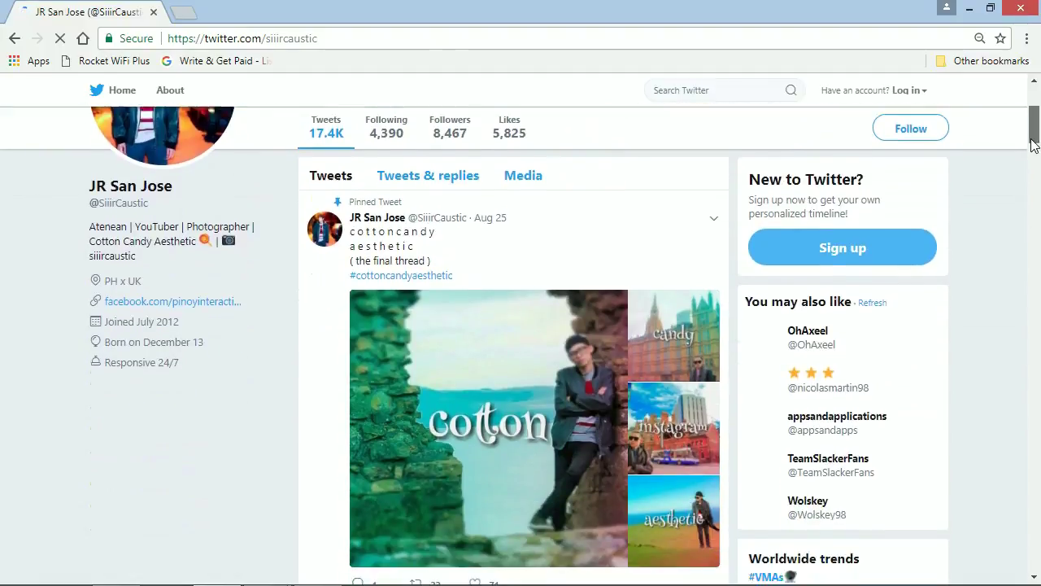
left_click_drag(1031, 150, 1034, 188)
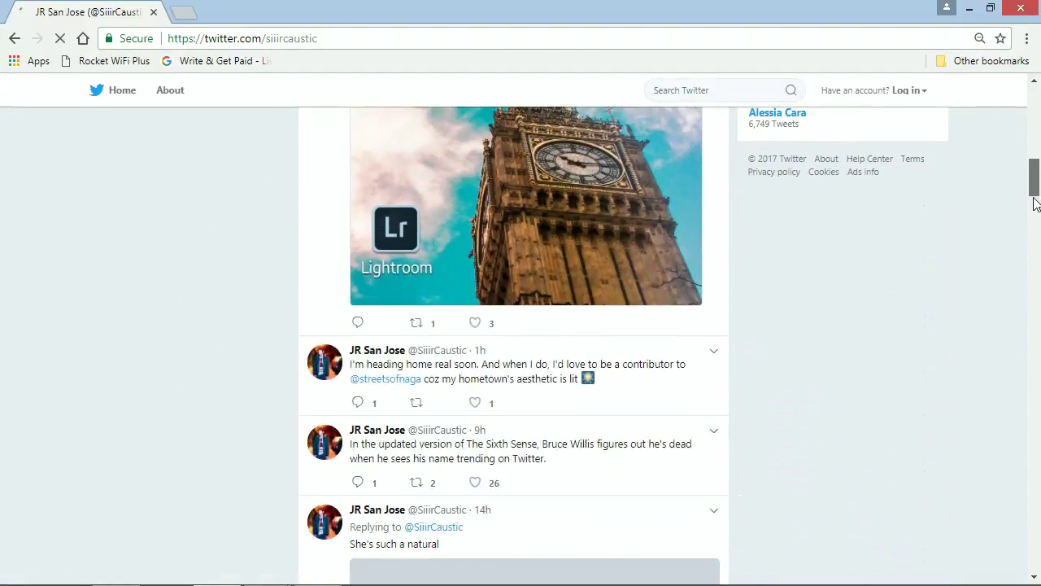
key("alt+Tab")
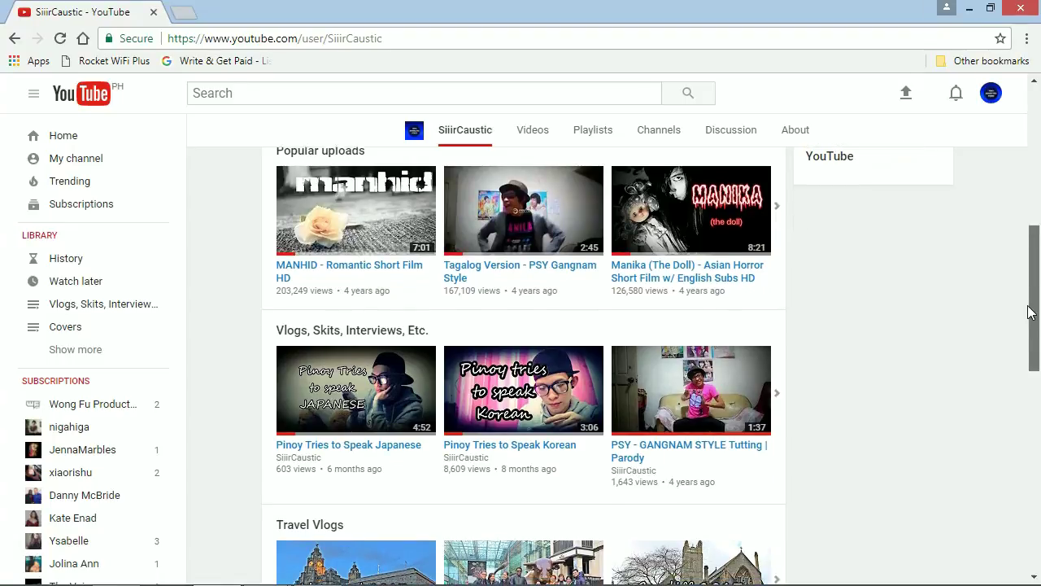
left_click_drag(1030, 304, 1031, 410)
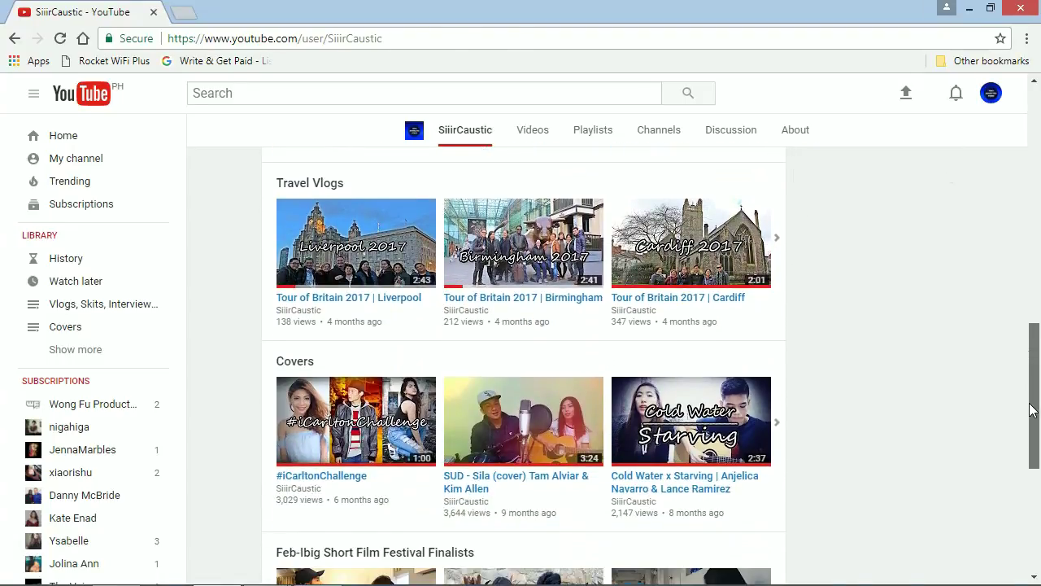
key("alt+Tab")
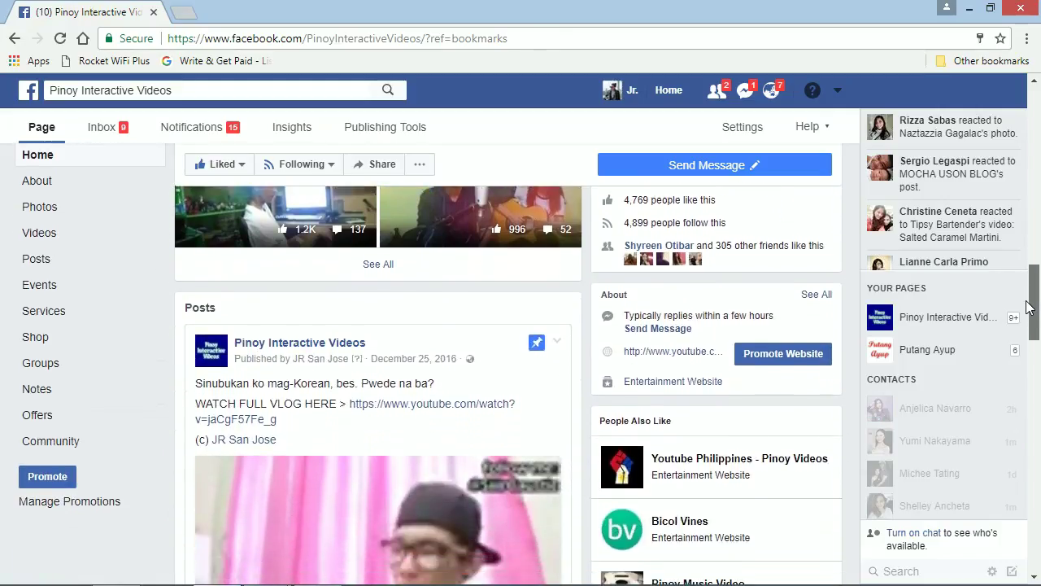